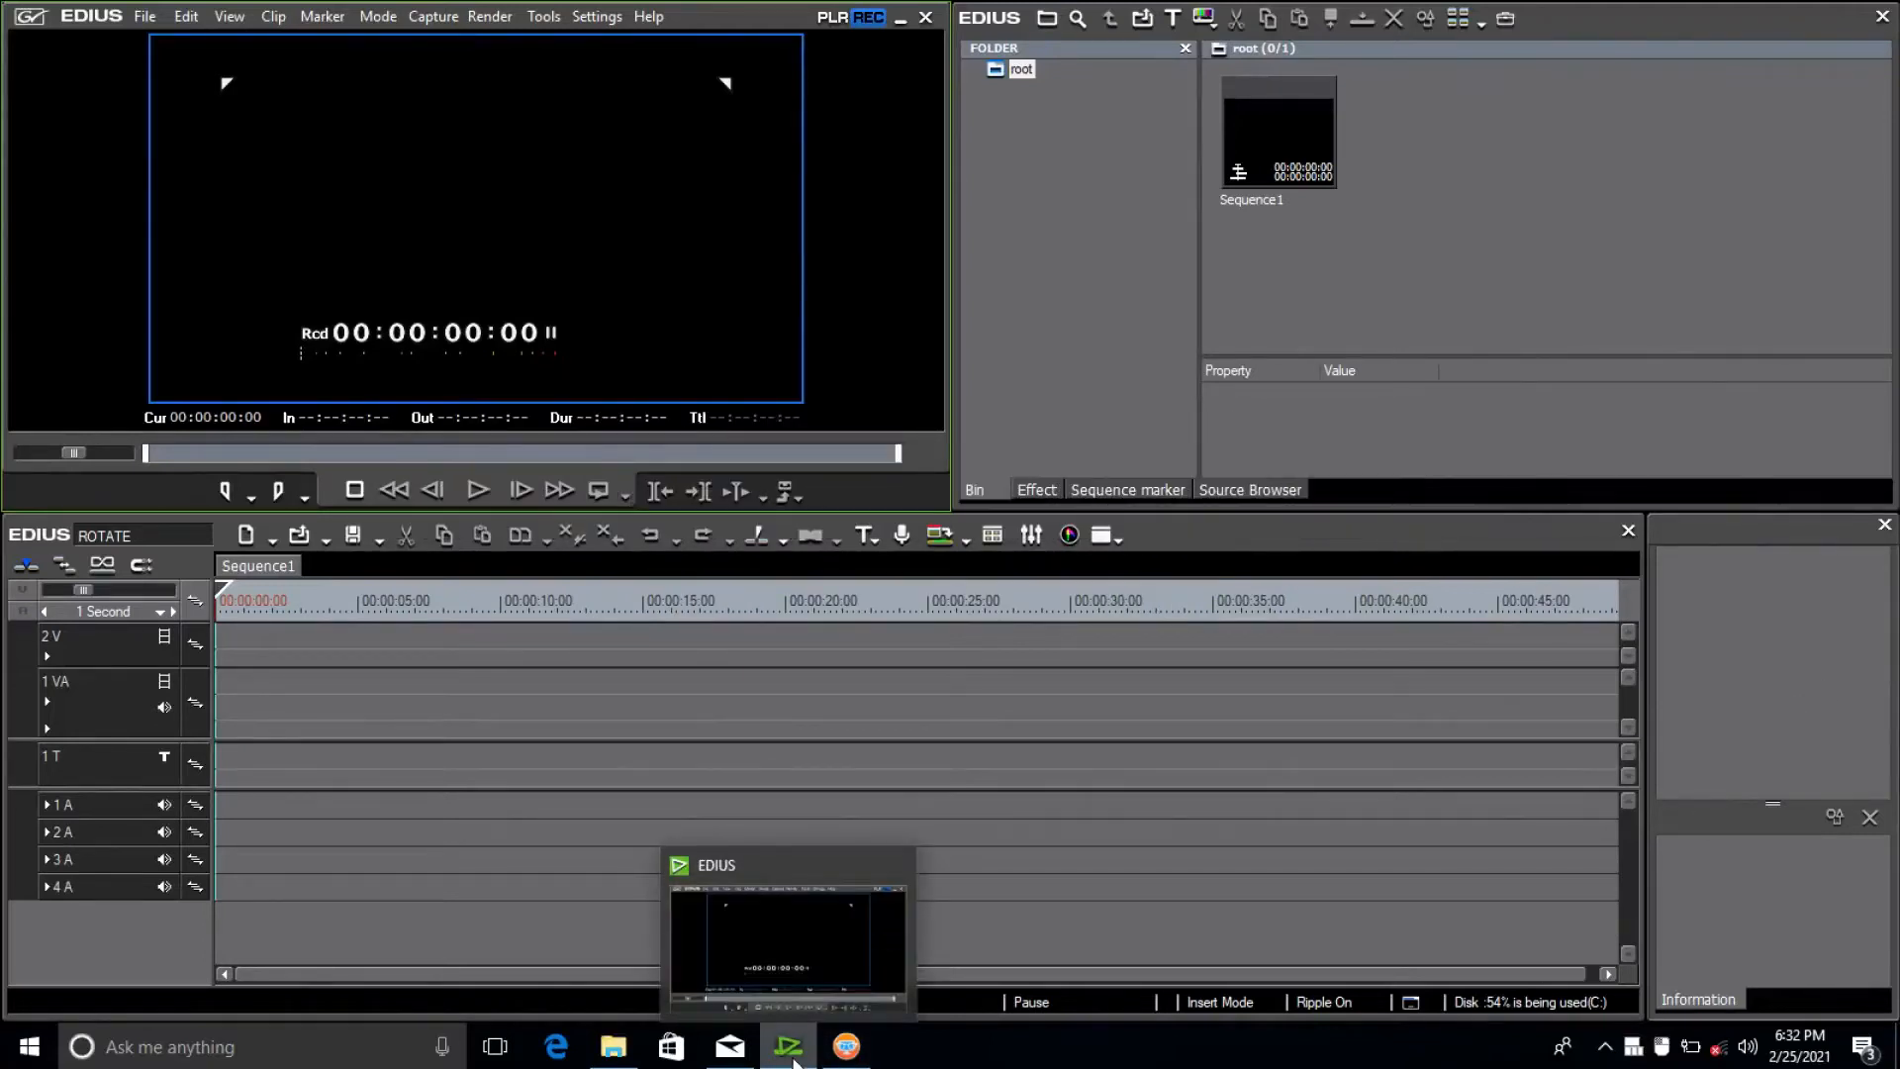
Preview the source video 20201123_153251 from the AALU BOMB folder in the media player, close it and switch back to EDIUS.
click(618, 1056)
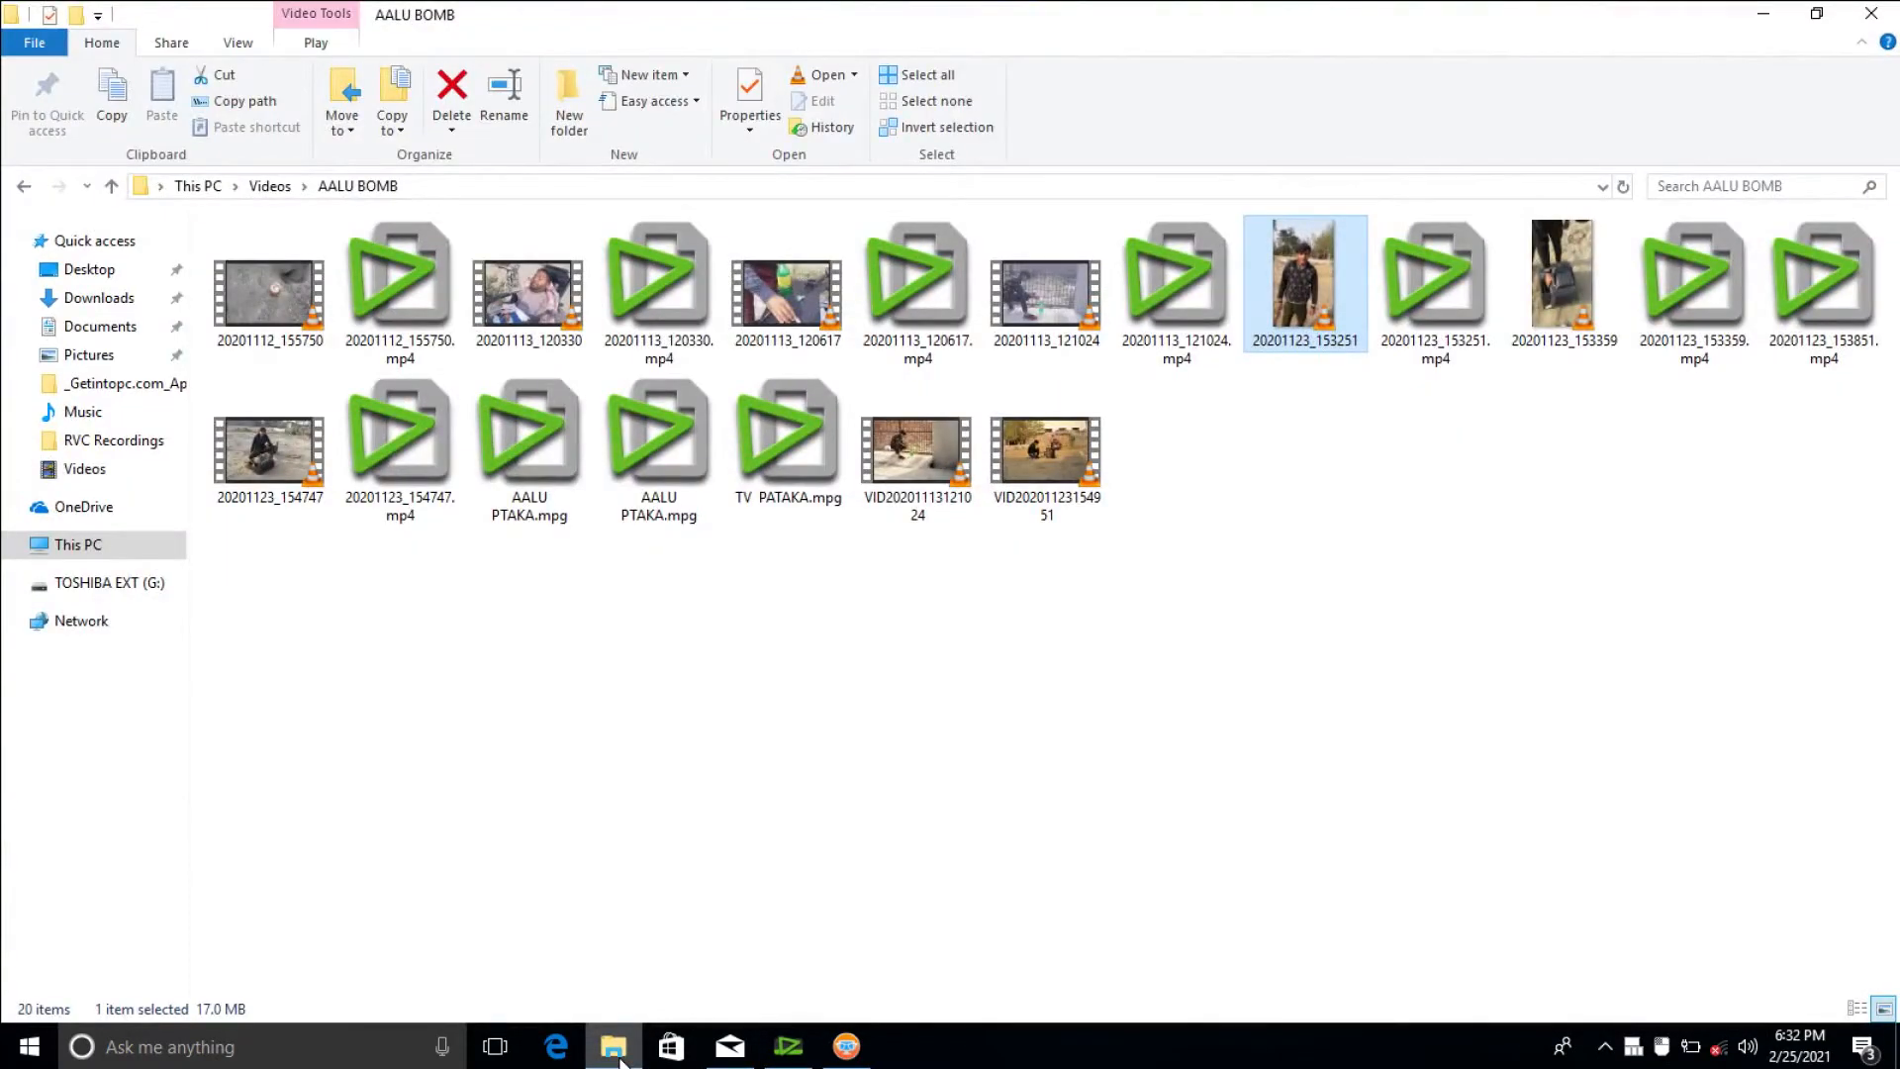
key(Return)
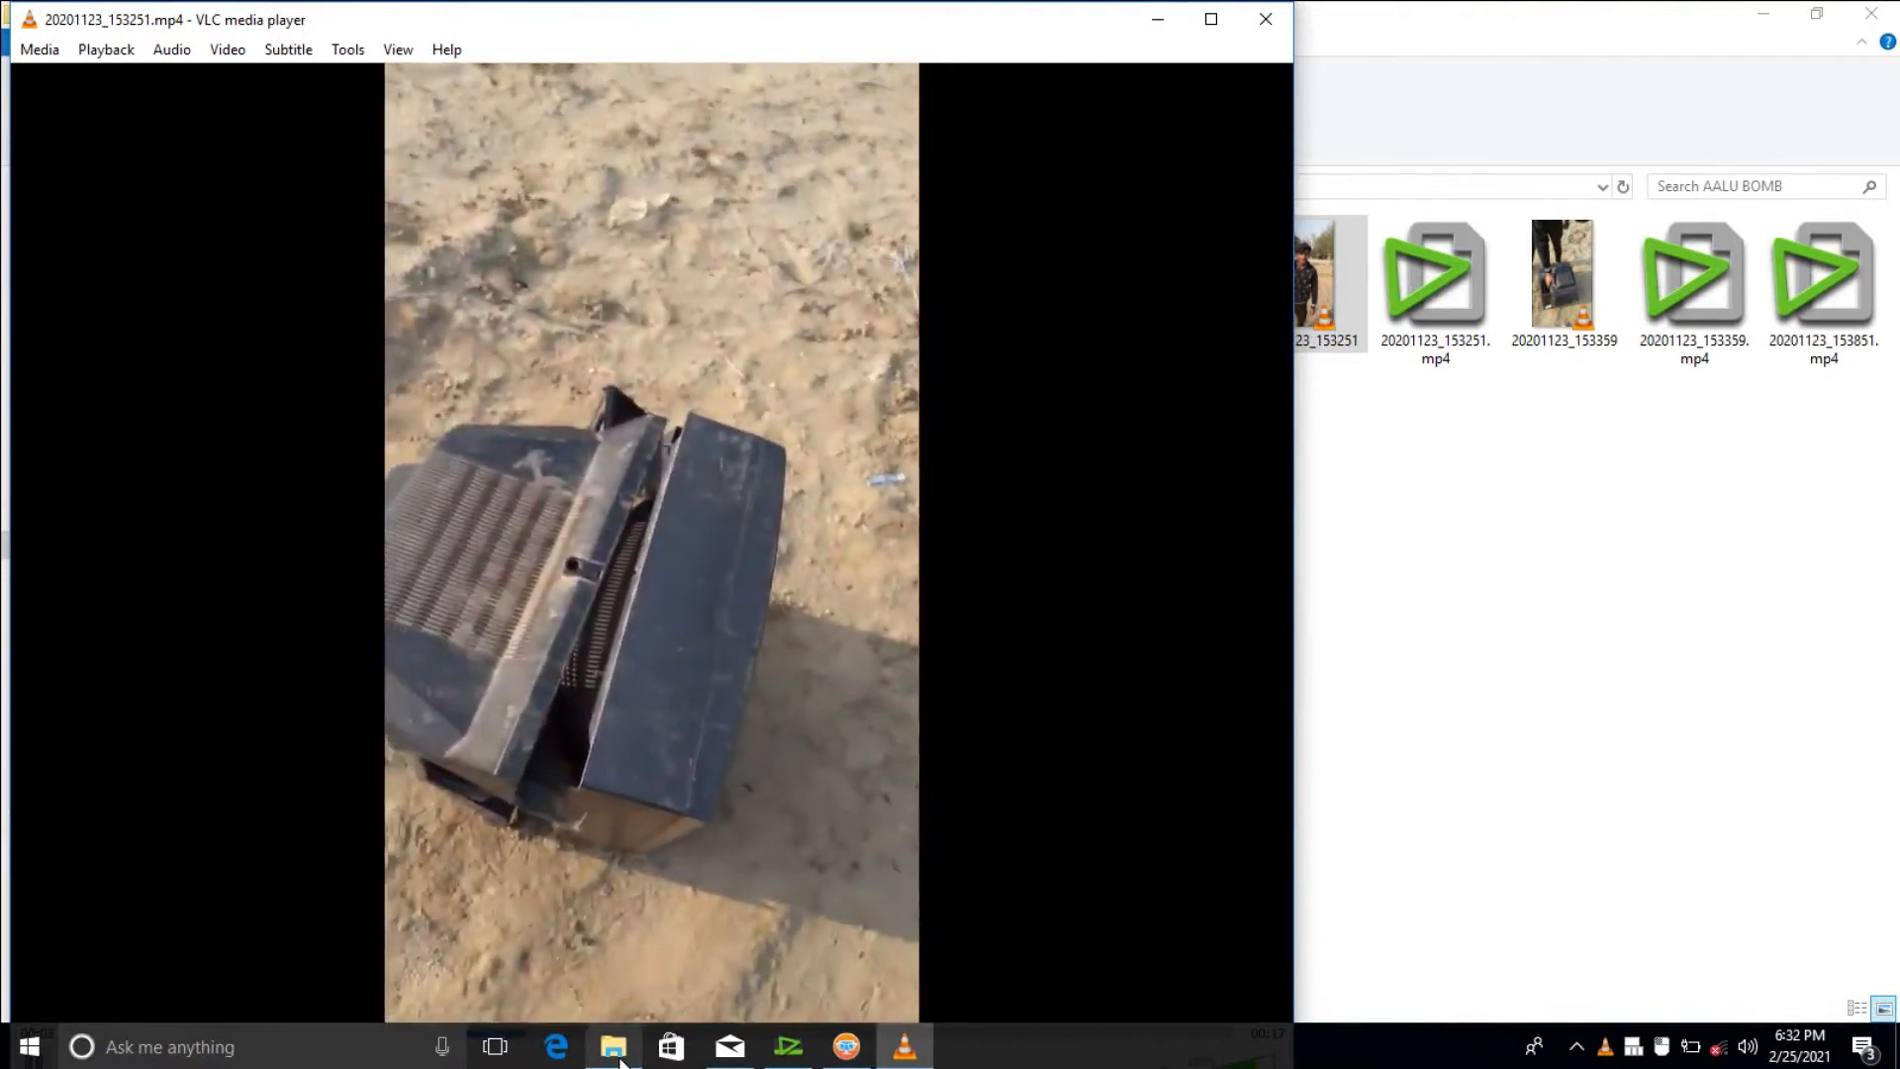
key(alt+F4)
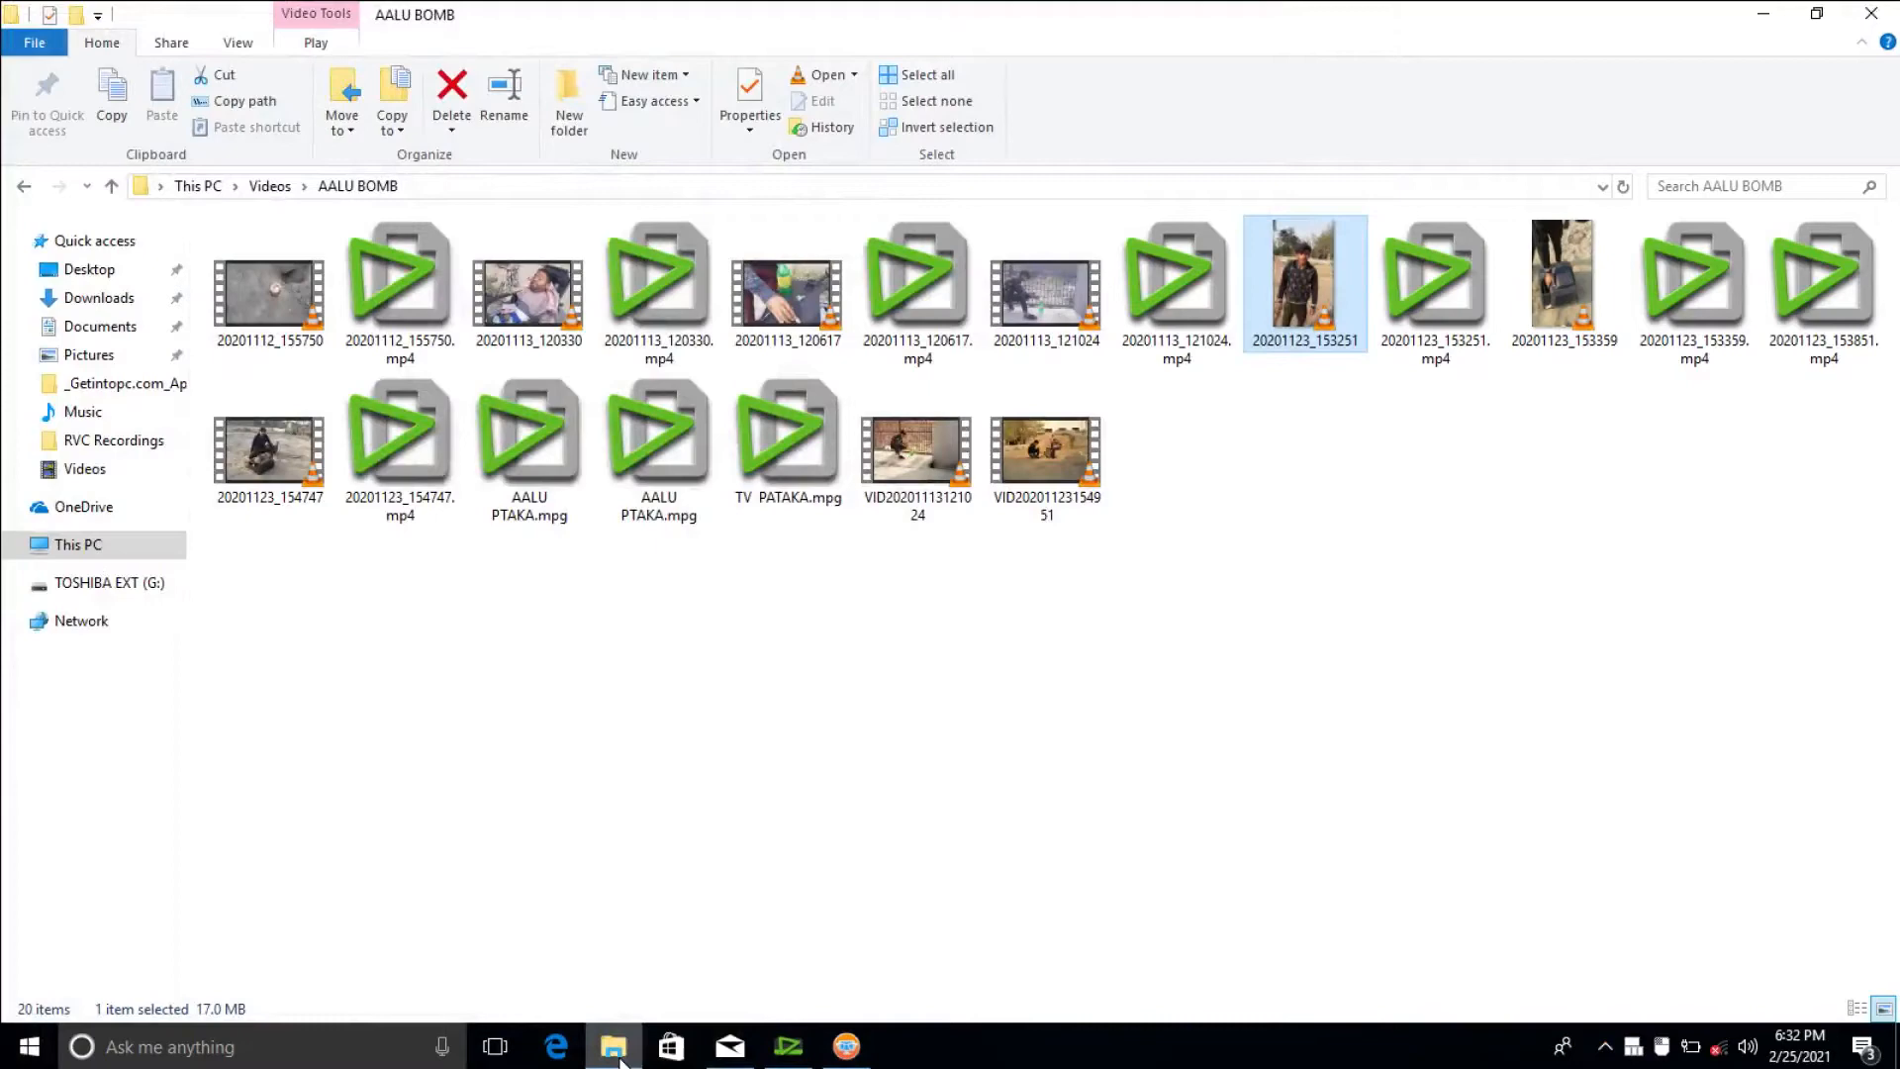
click(811, 1056)
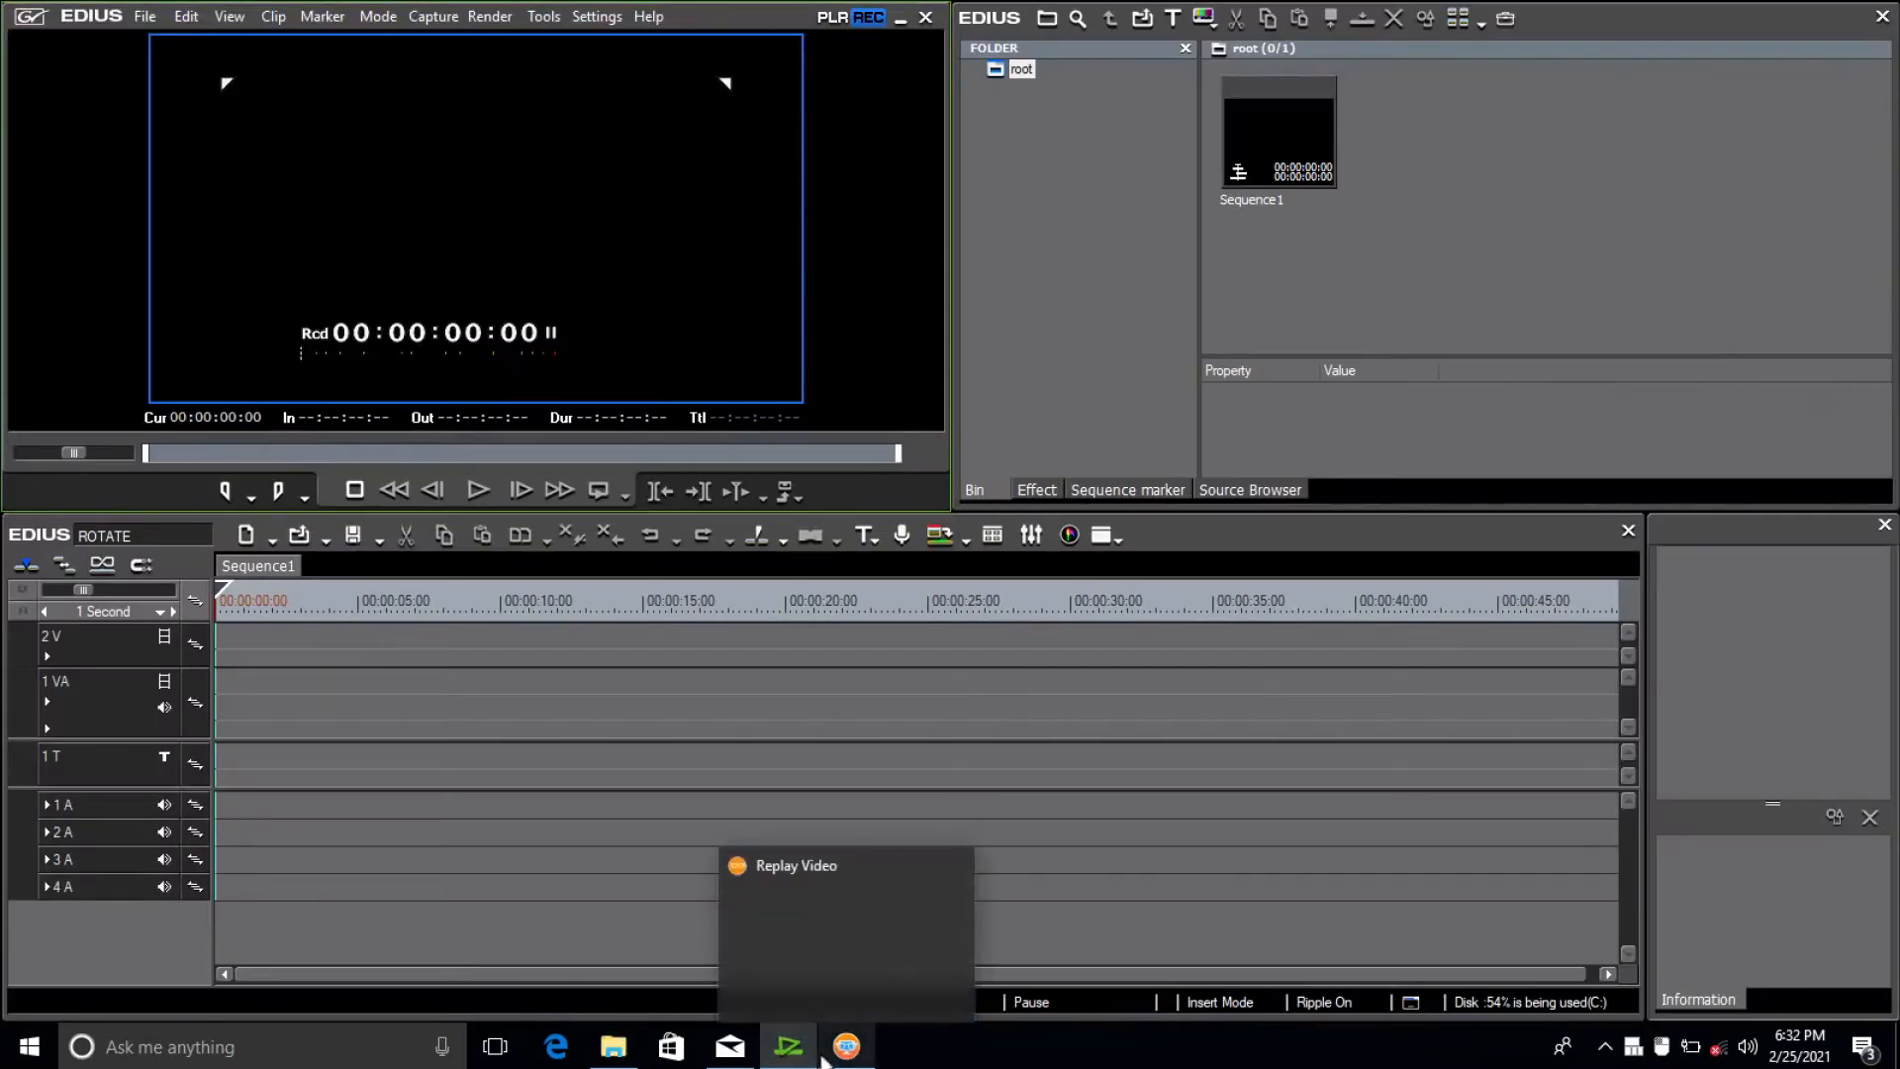
Import the clip 20201123_153251 from Videos > AALU BOMB into the bin and place it at the start of the 1 VA track.
double_click(1555, 317)
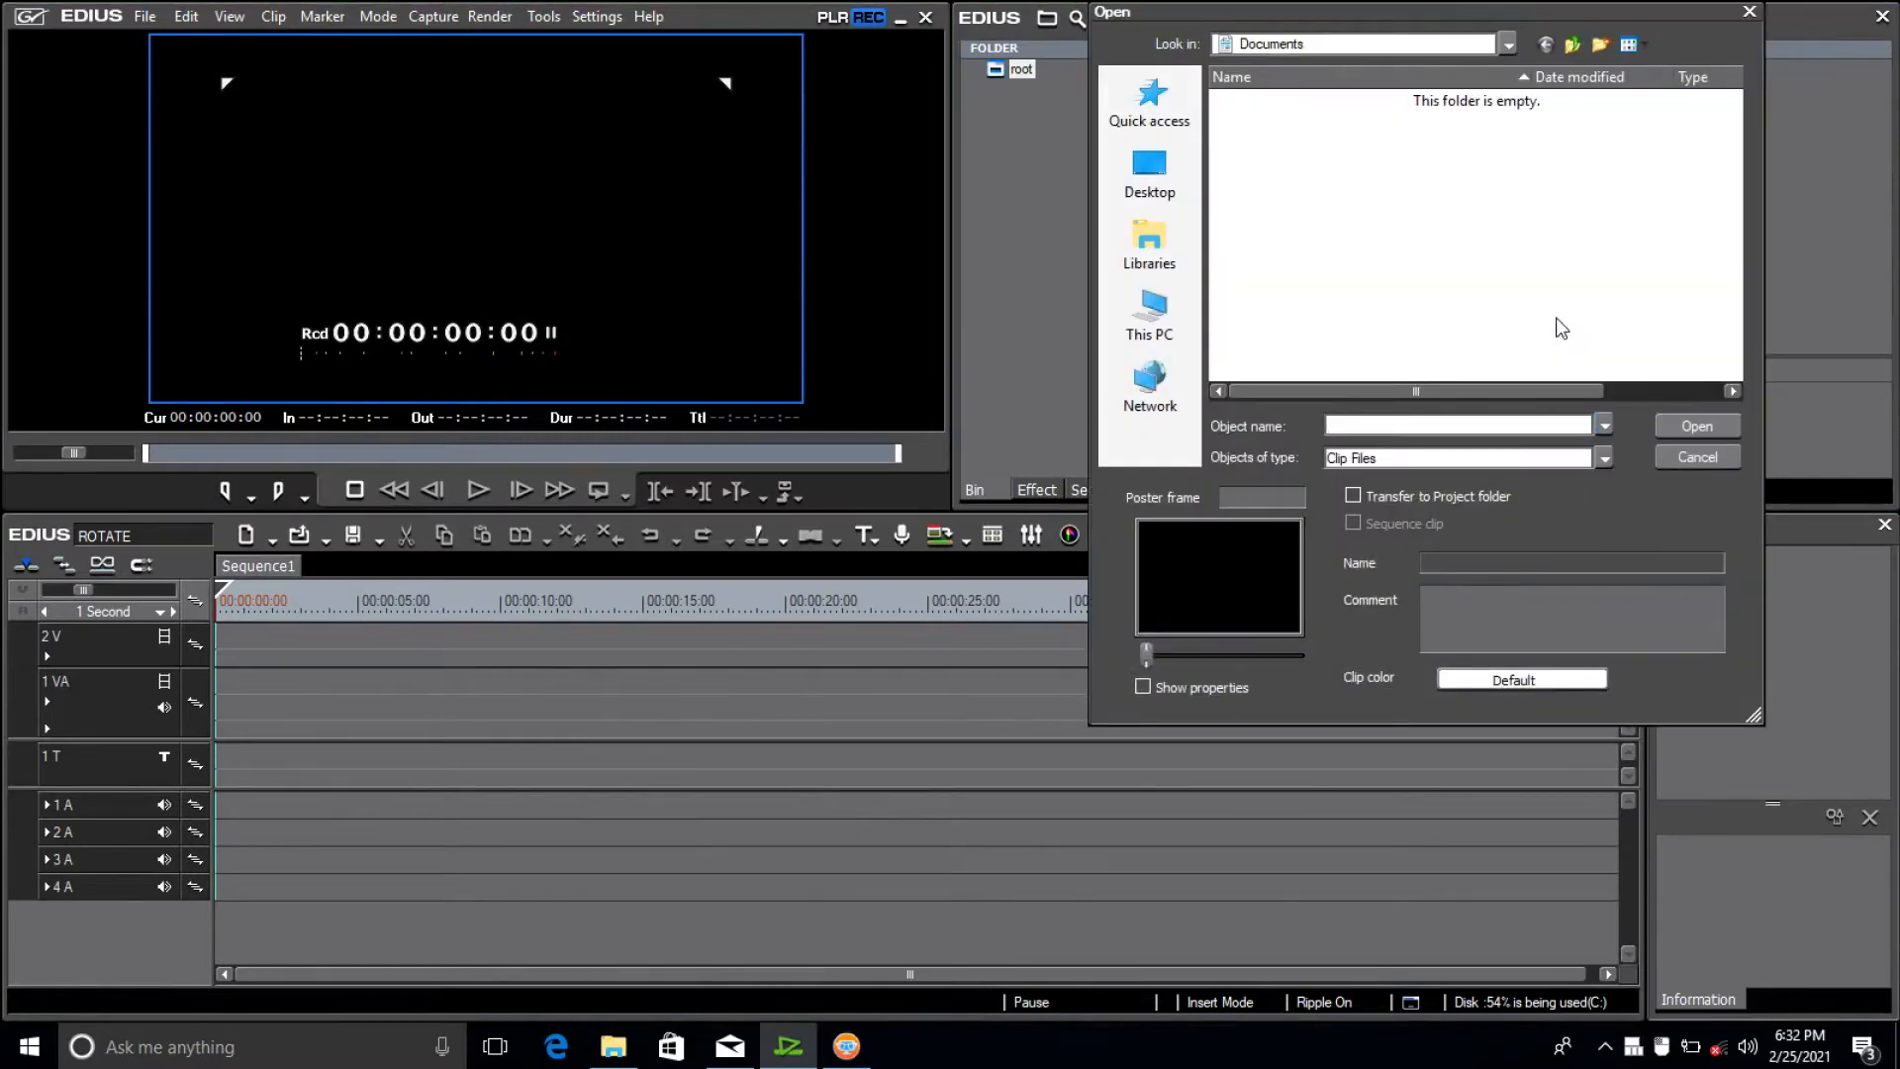
key(BackSpace)
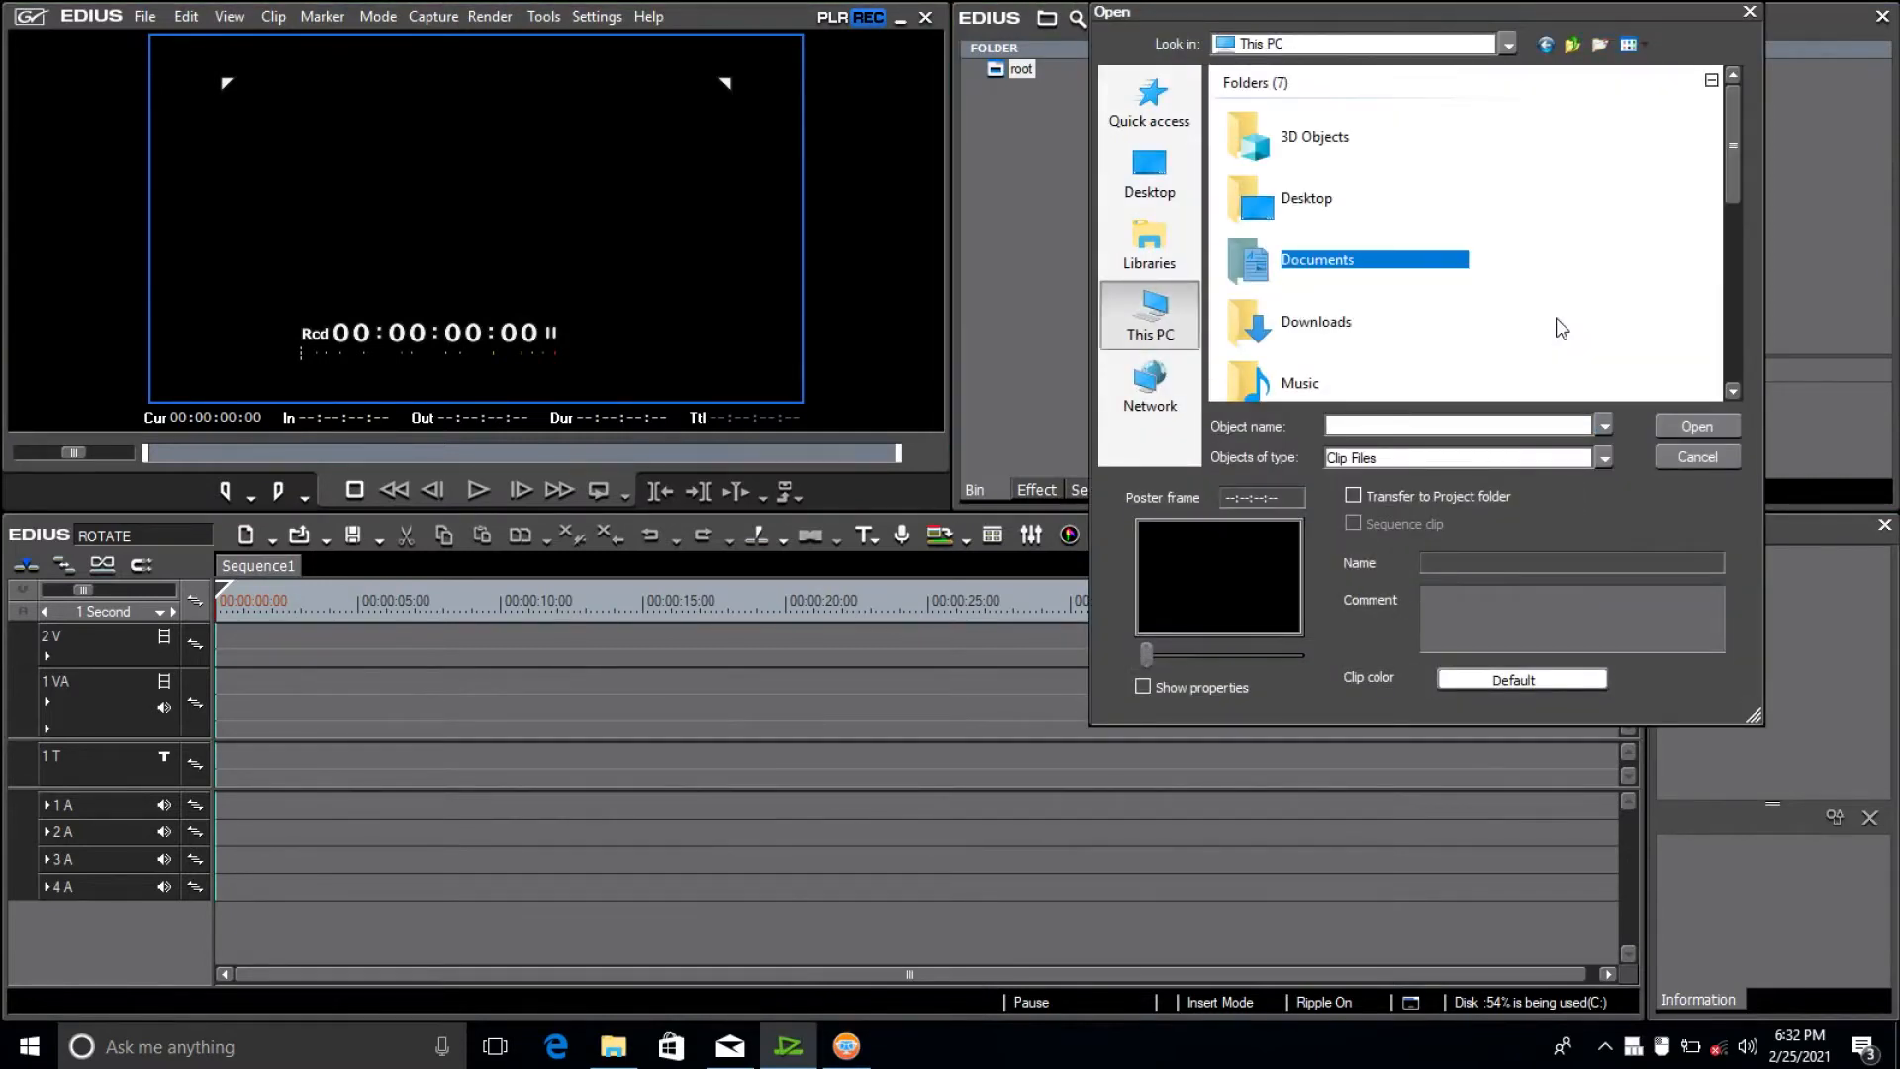
key(End)
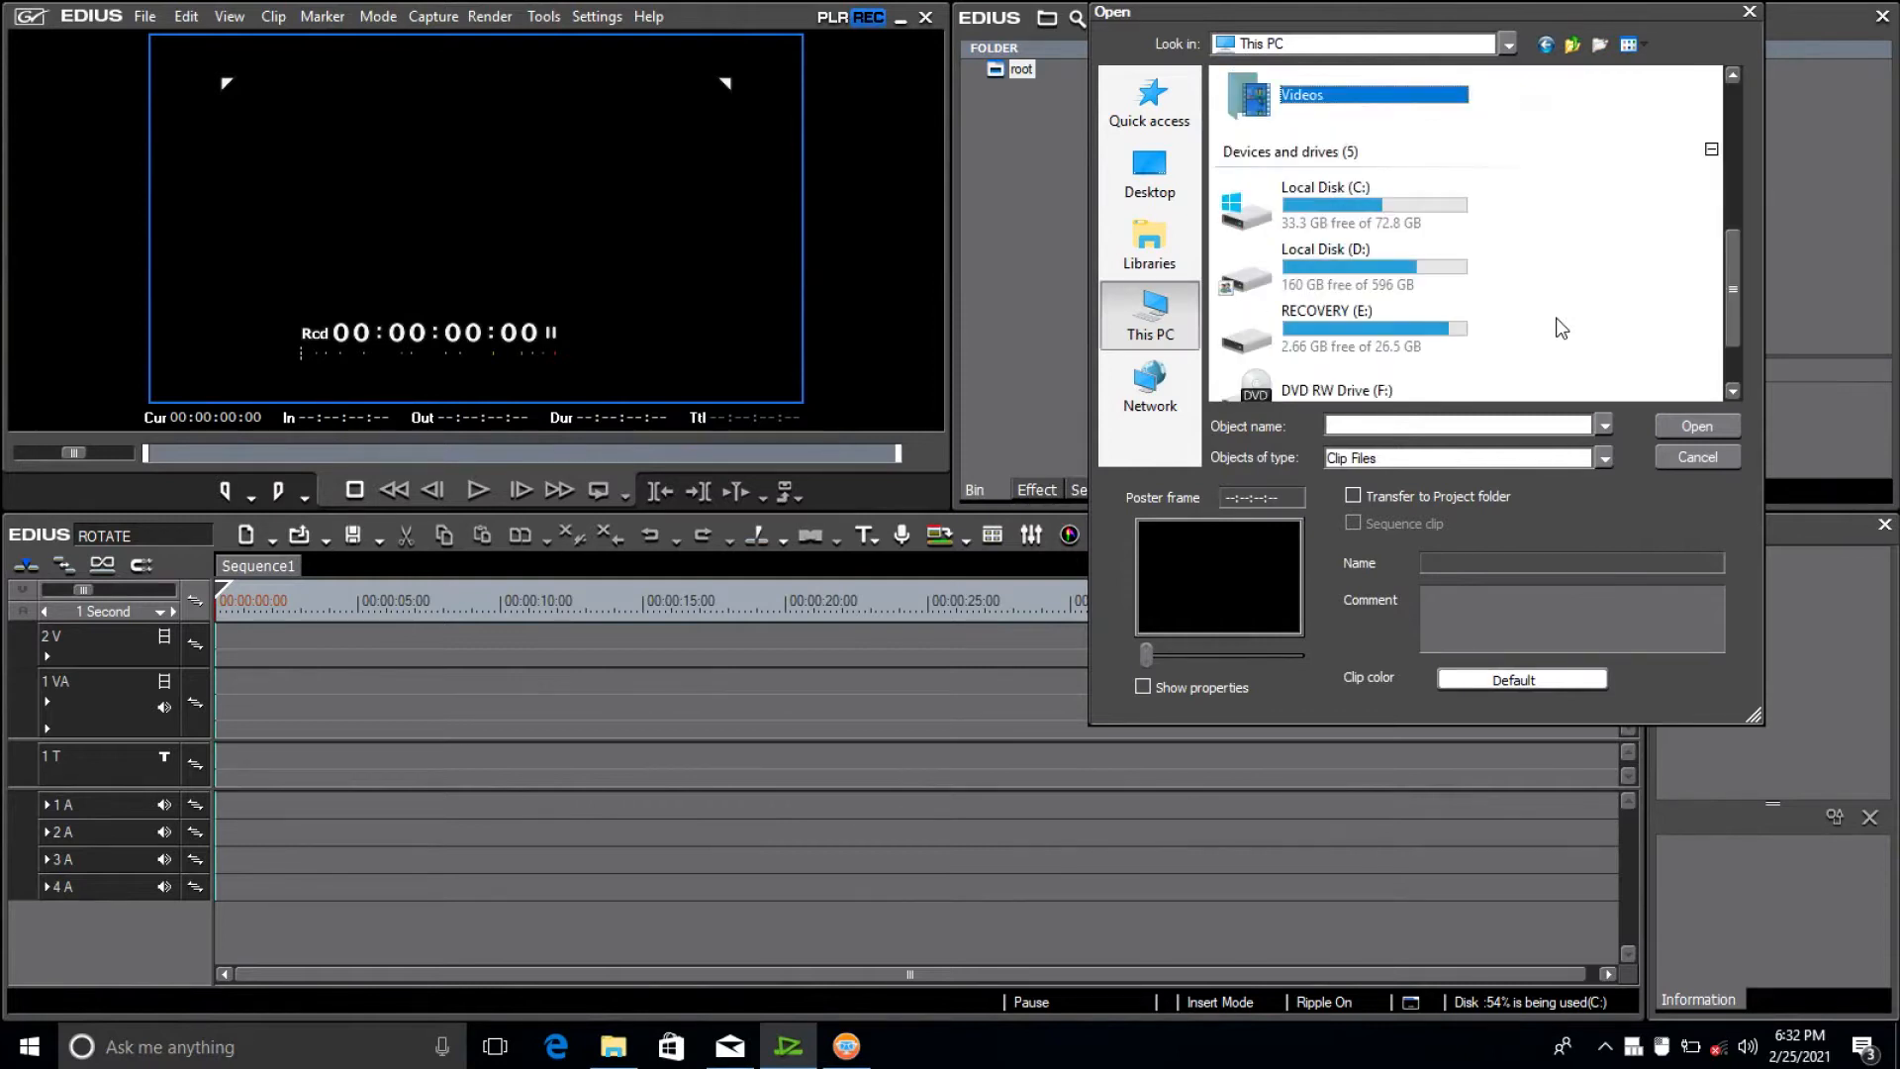
key(Return)
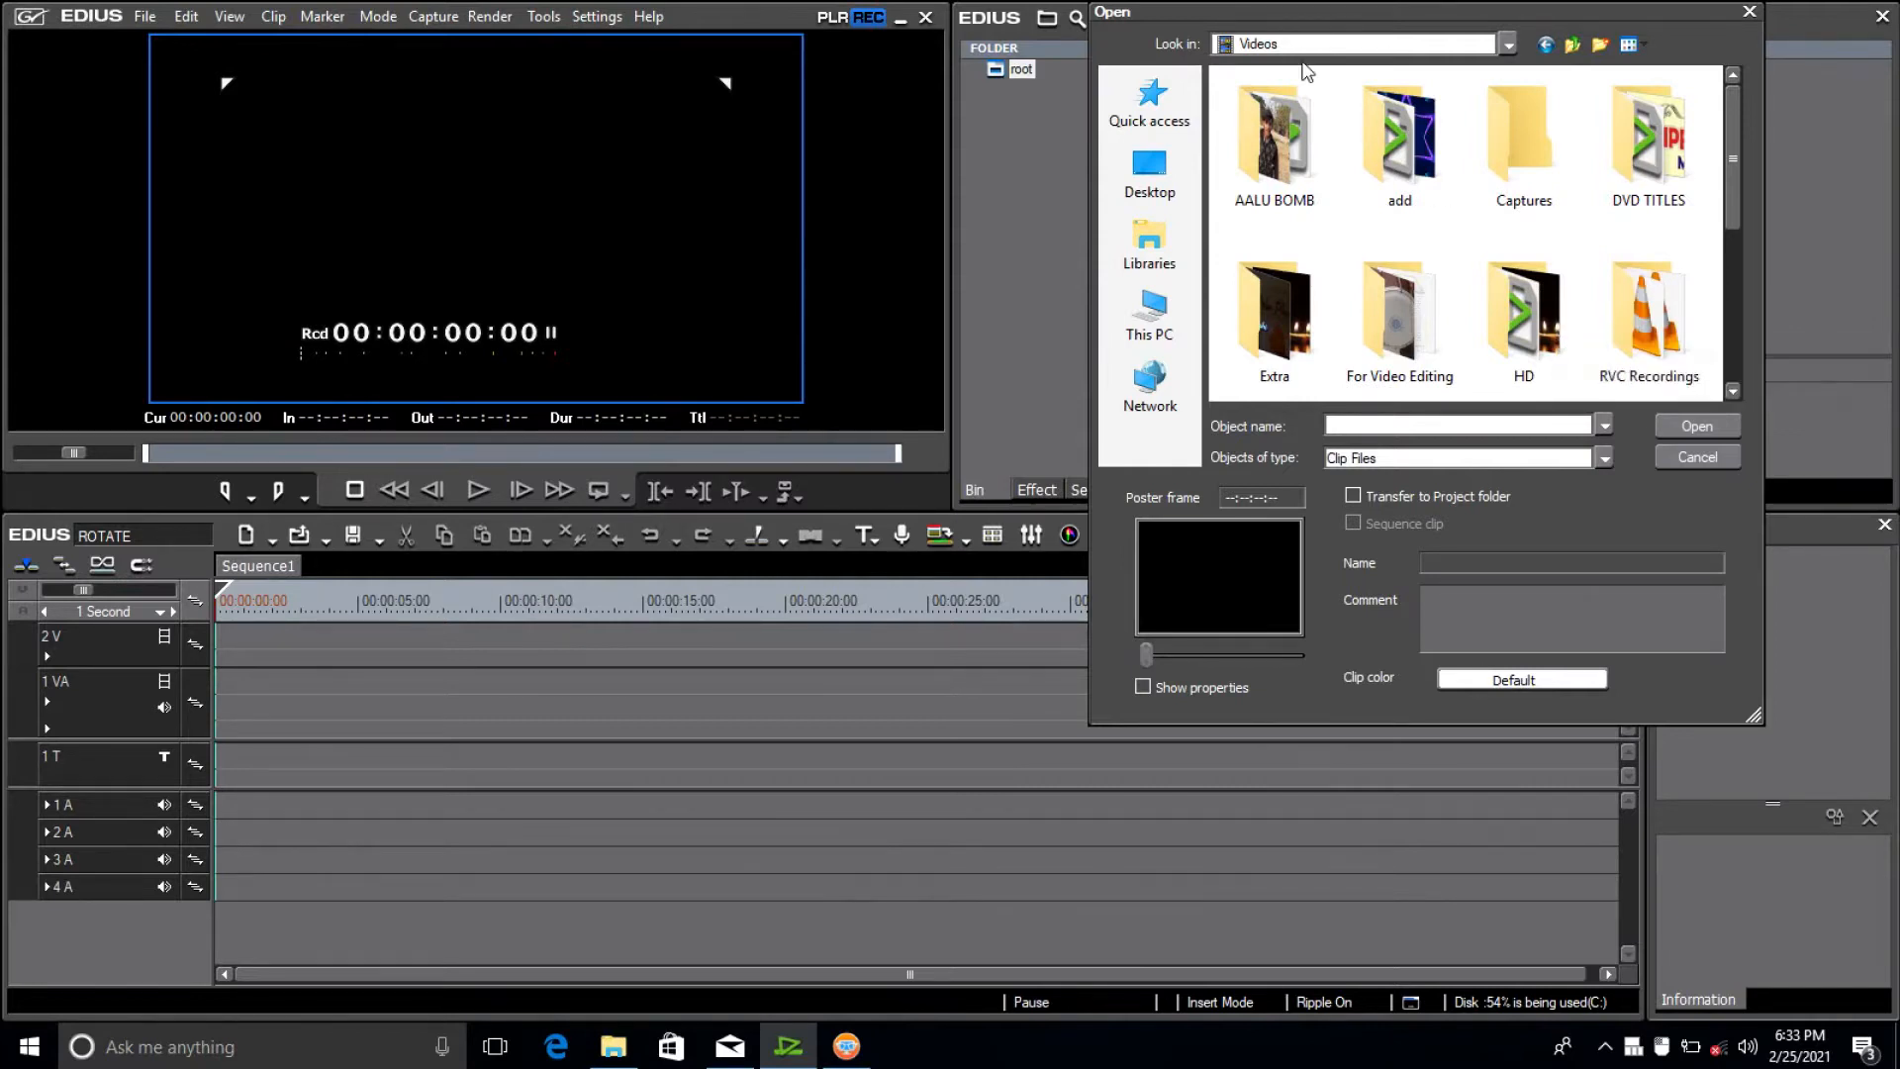
double_click(1302, 127)
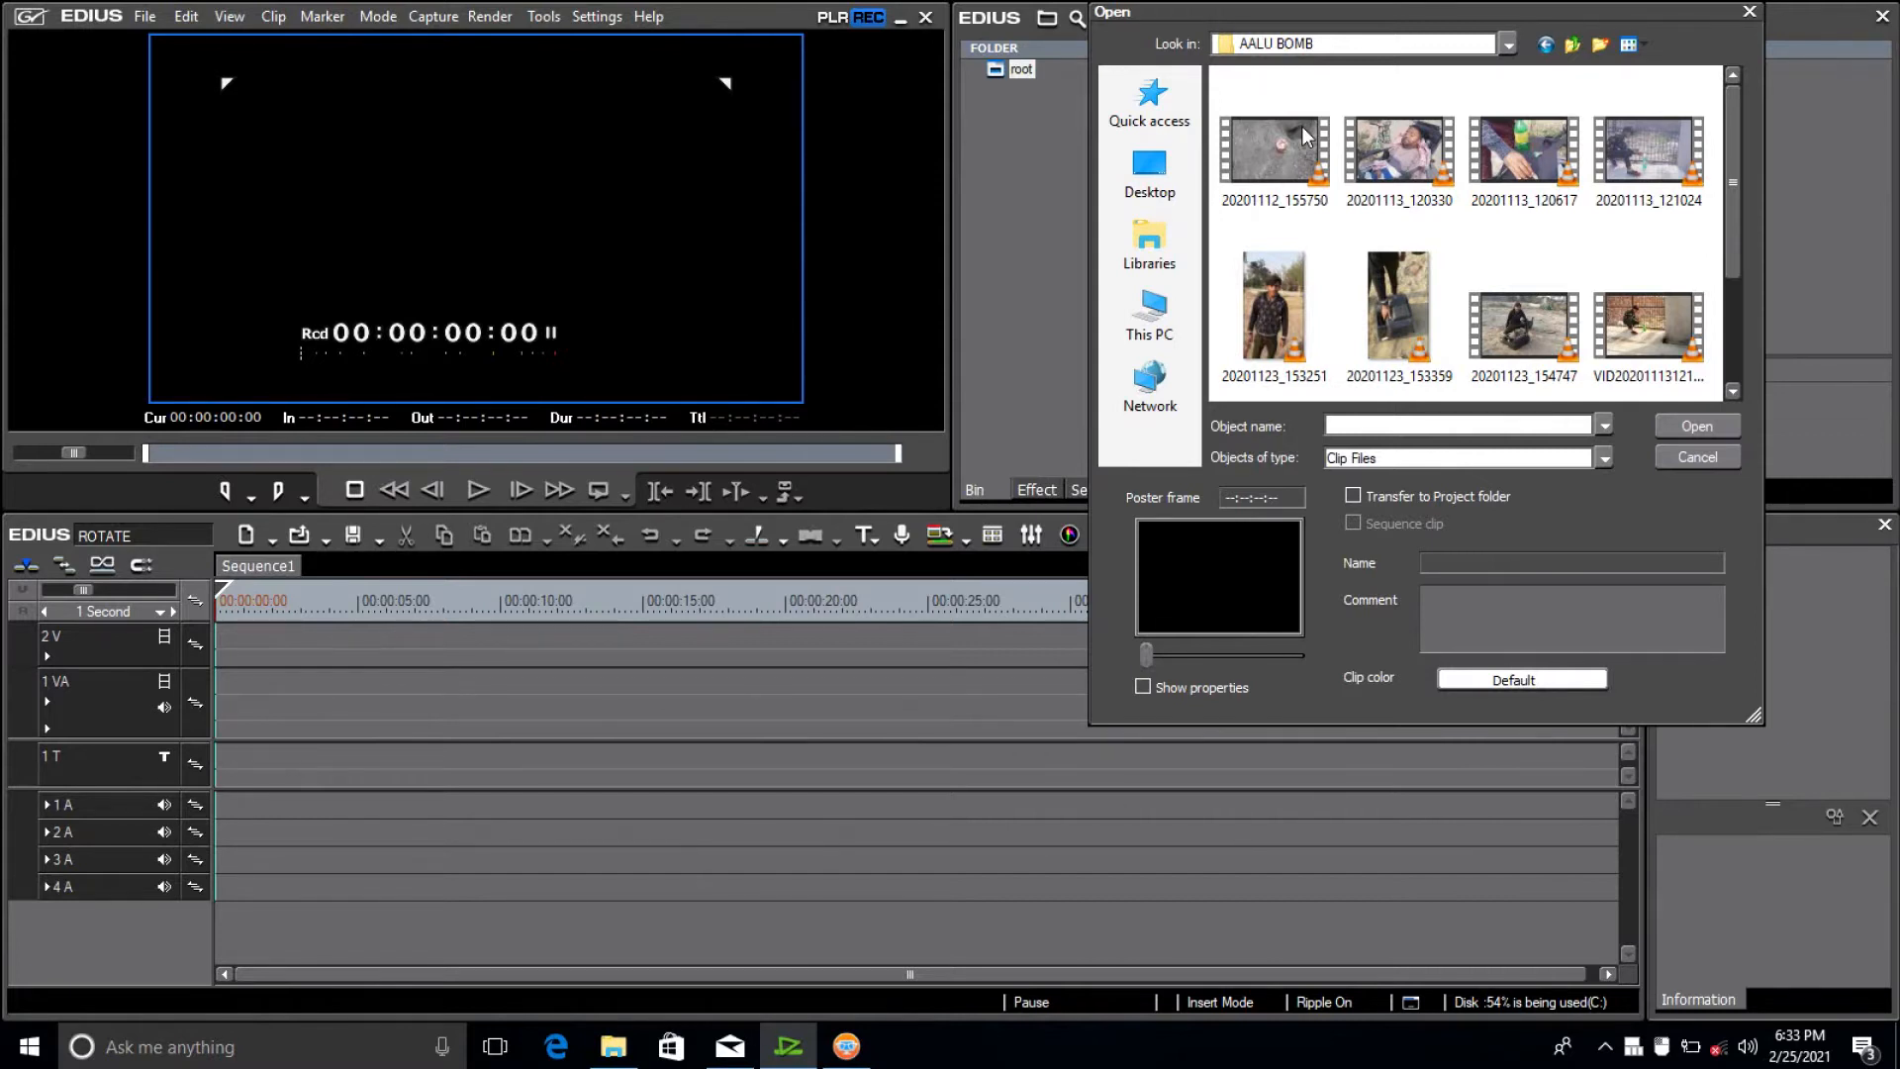
click(1302, 309)
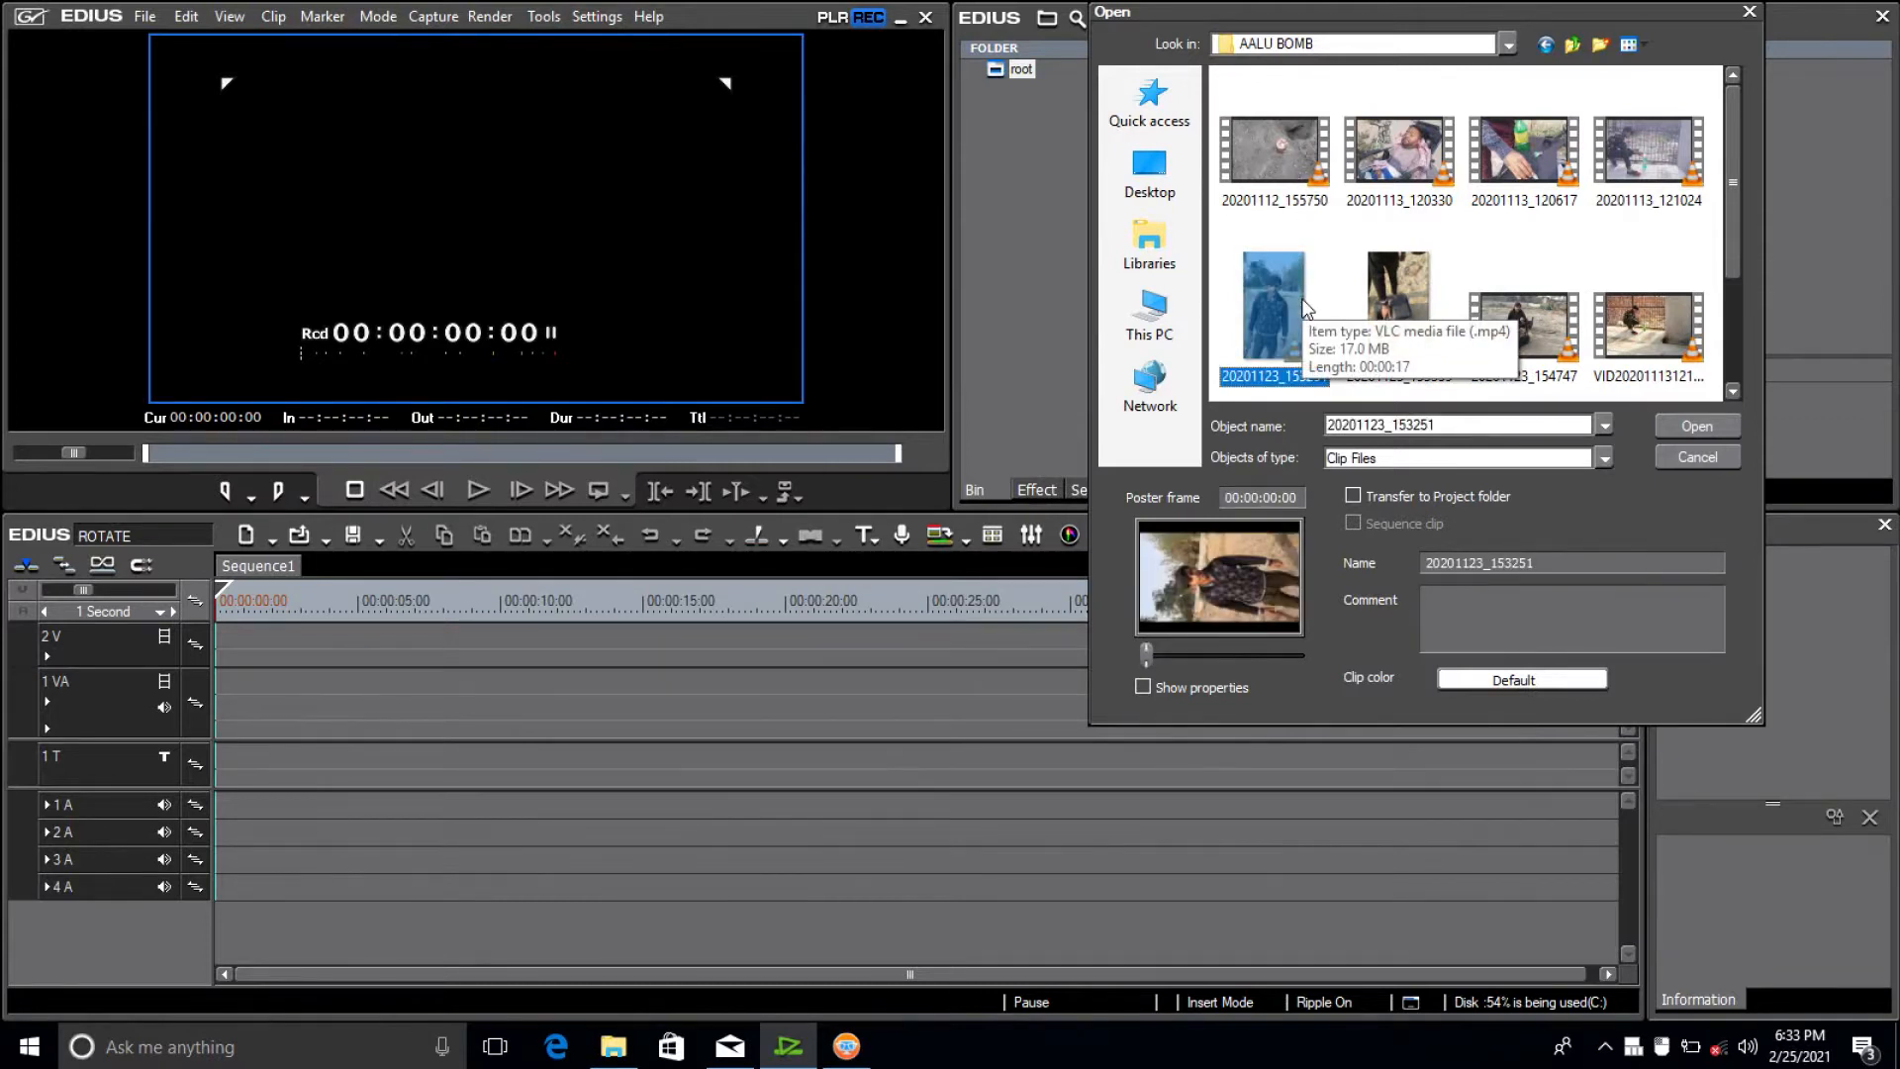
double_click(1302, 308)
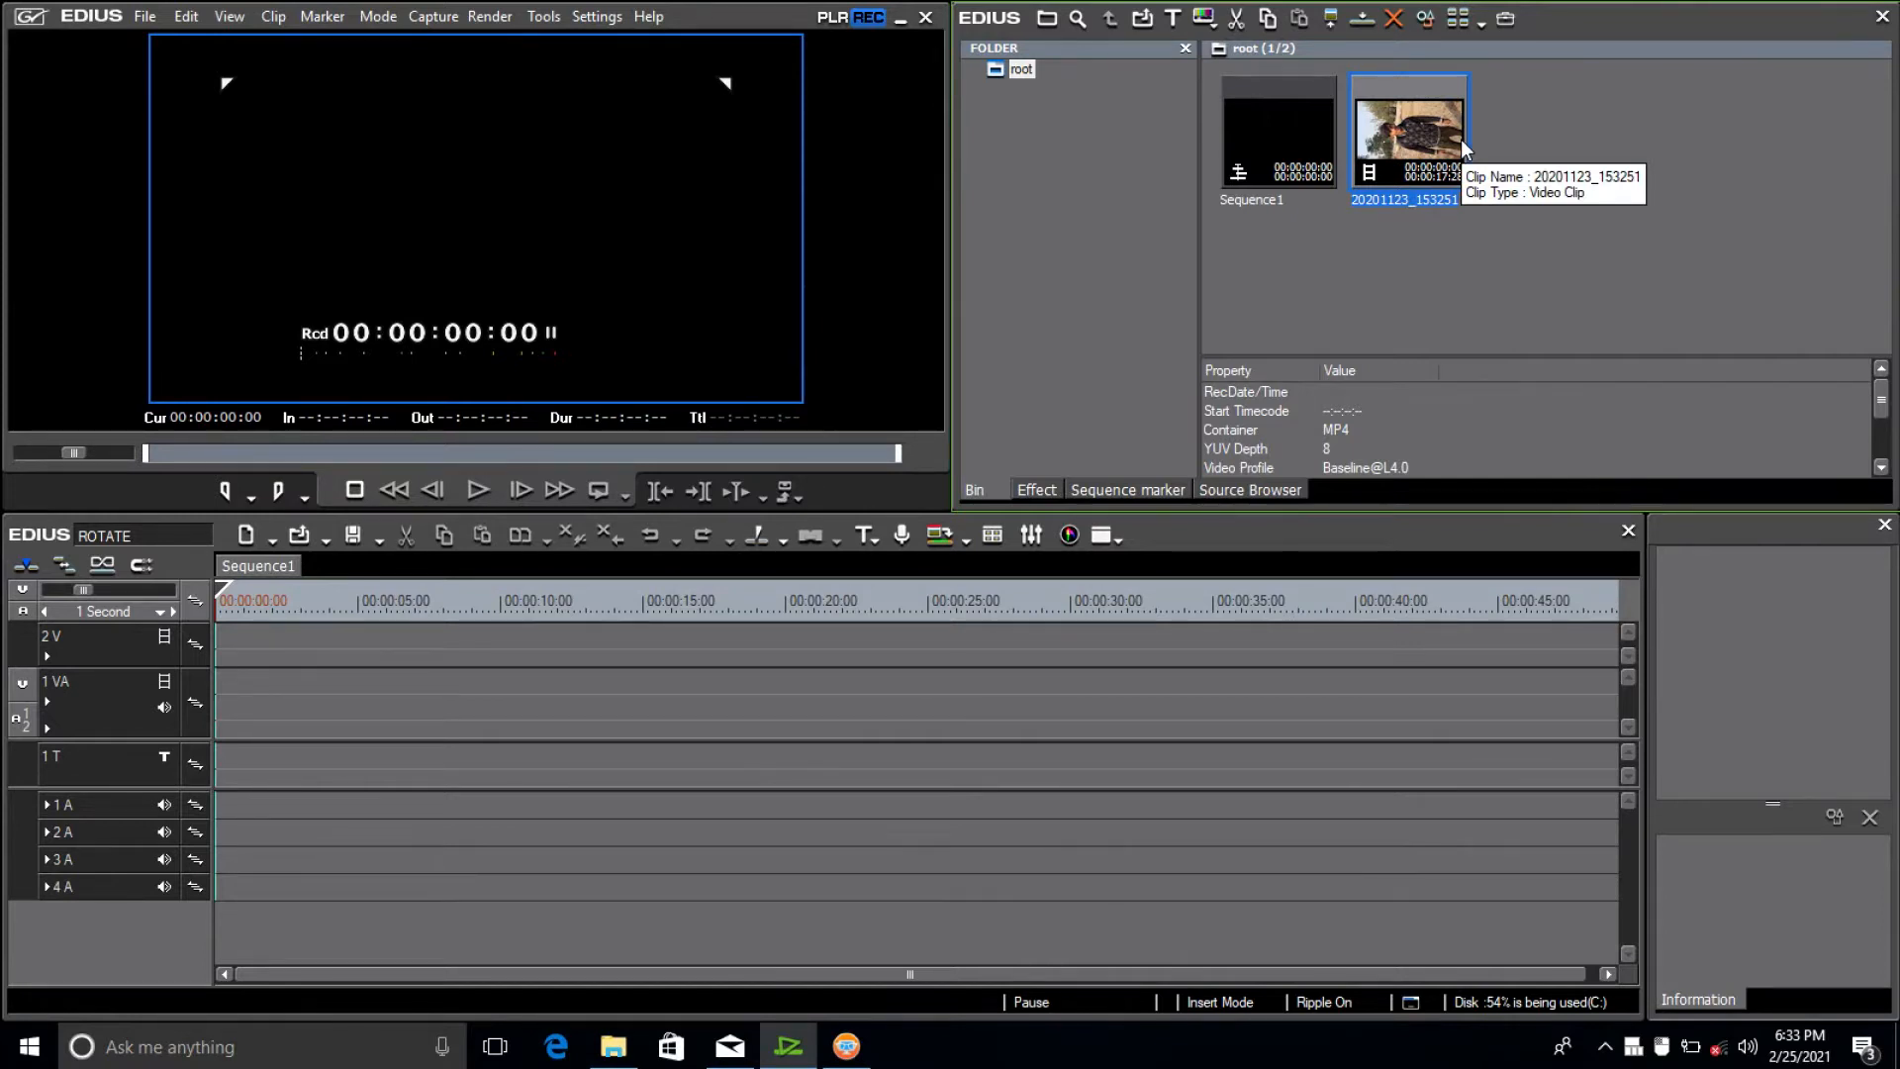
drag(1458, 141, 228, 682)
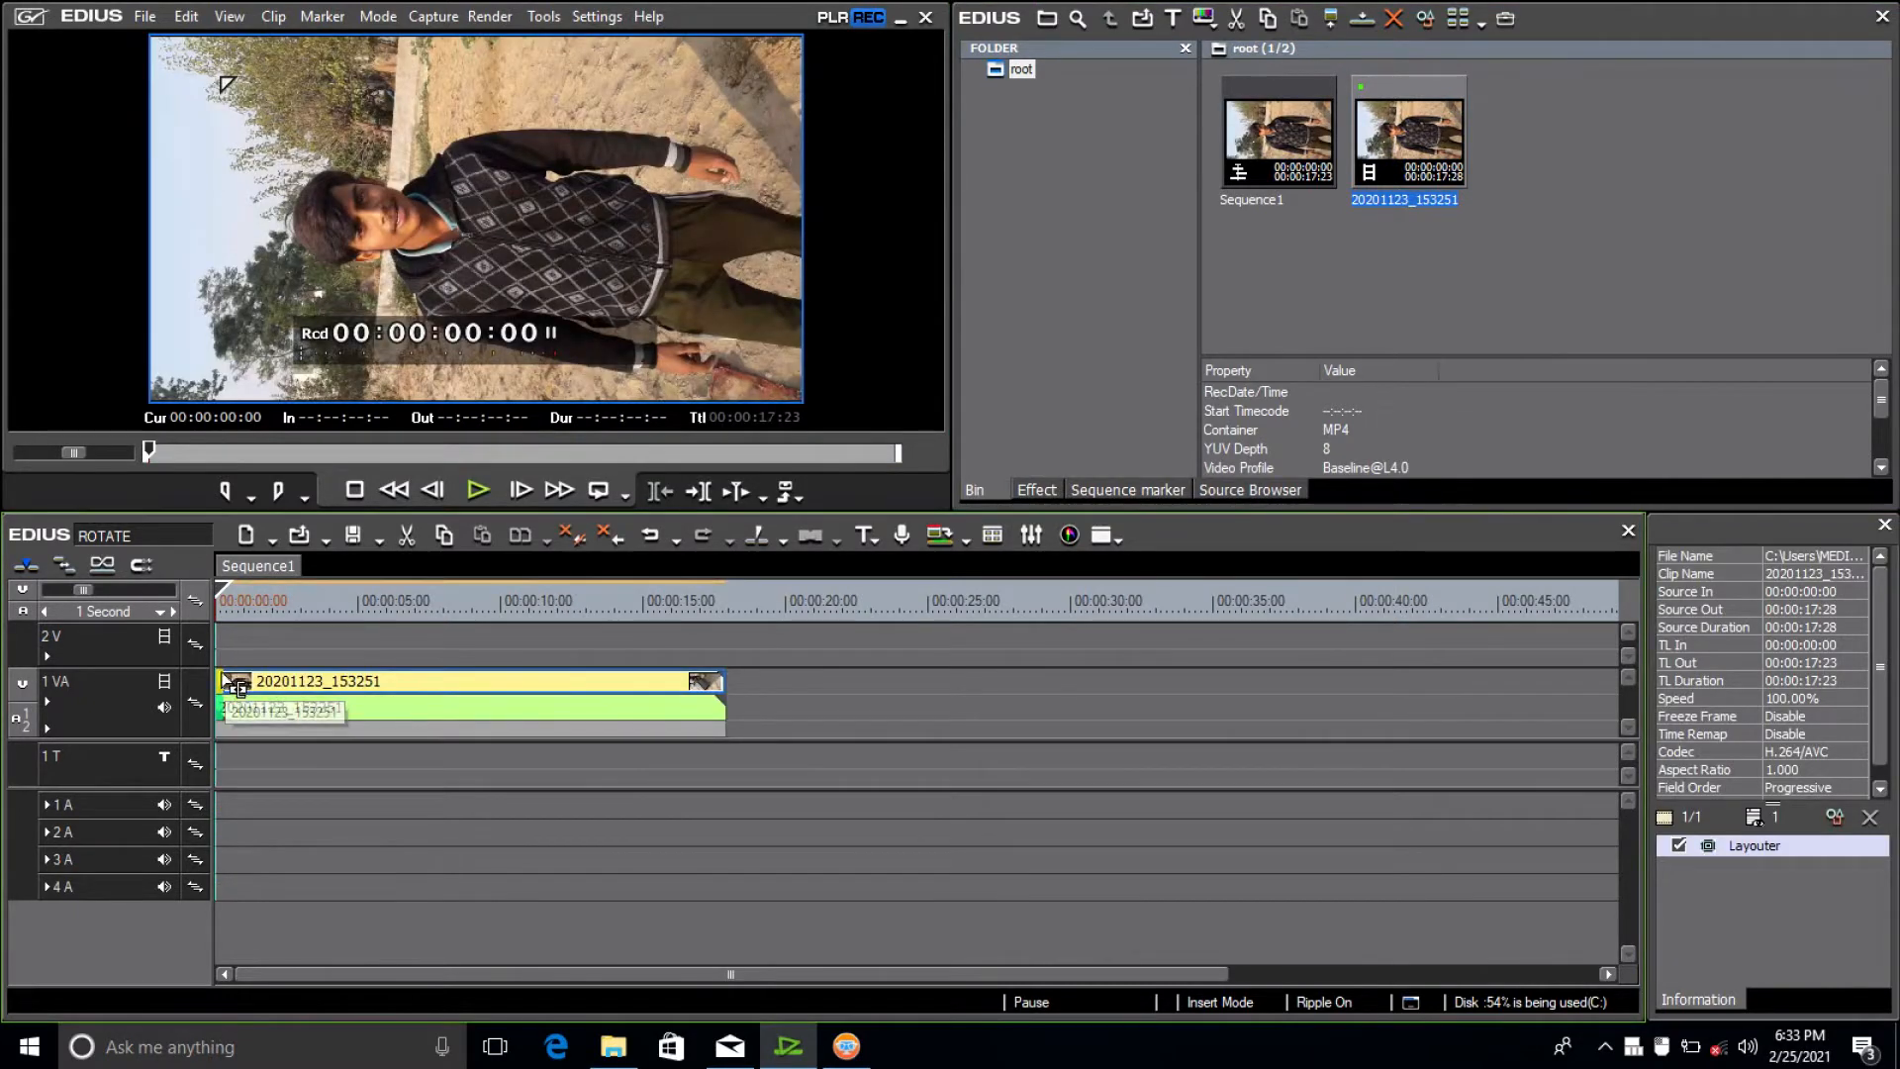
click(193, 603)
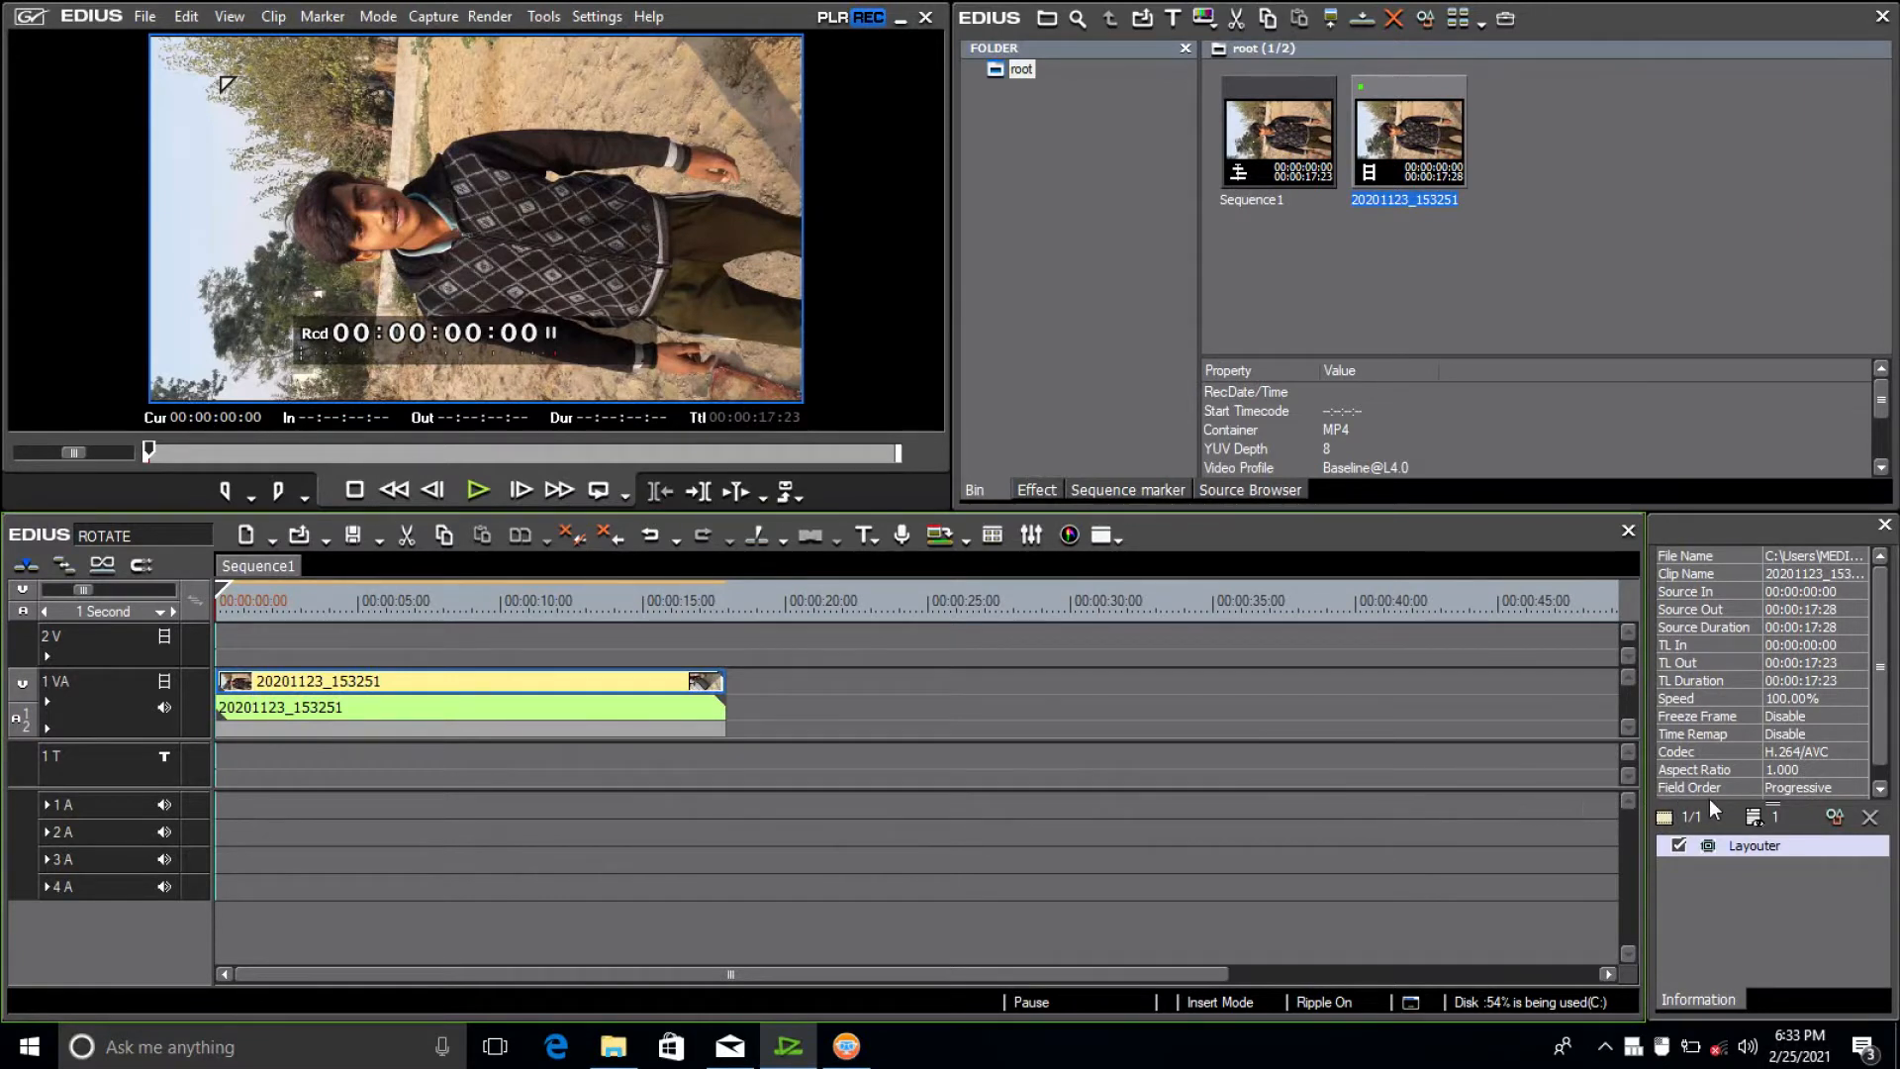
Open the timeline clip's Layouter in a maximized window with an enlarged preview area at 50% zoom.
double_click(1755, 846)
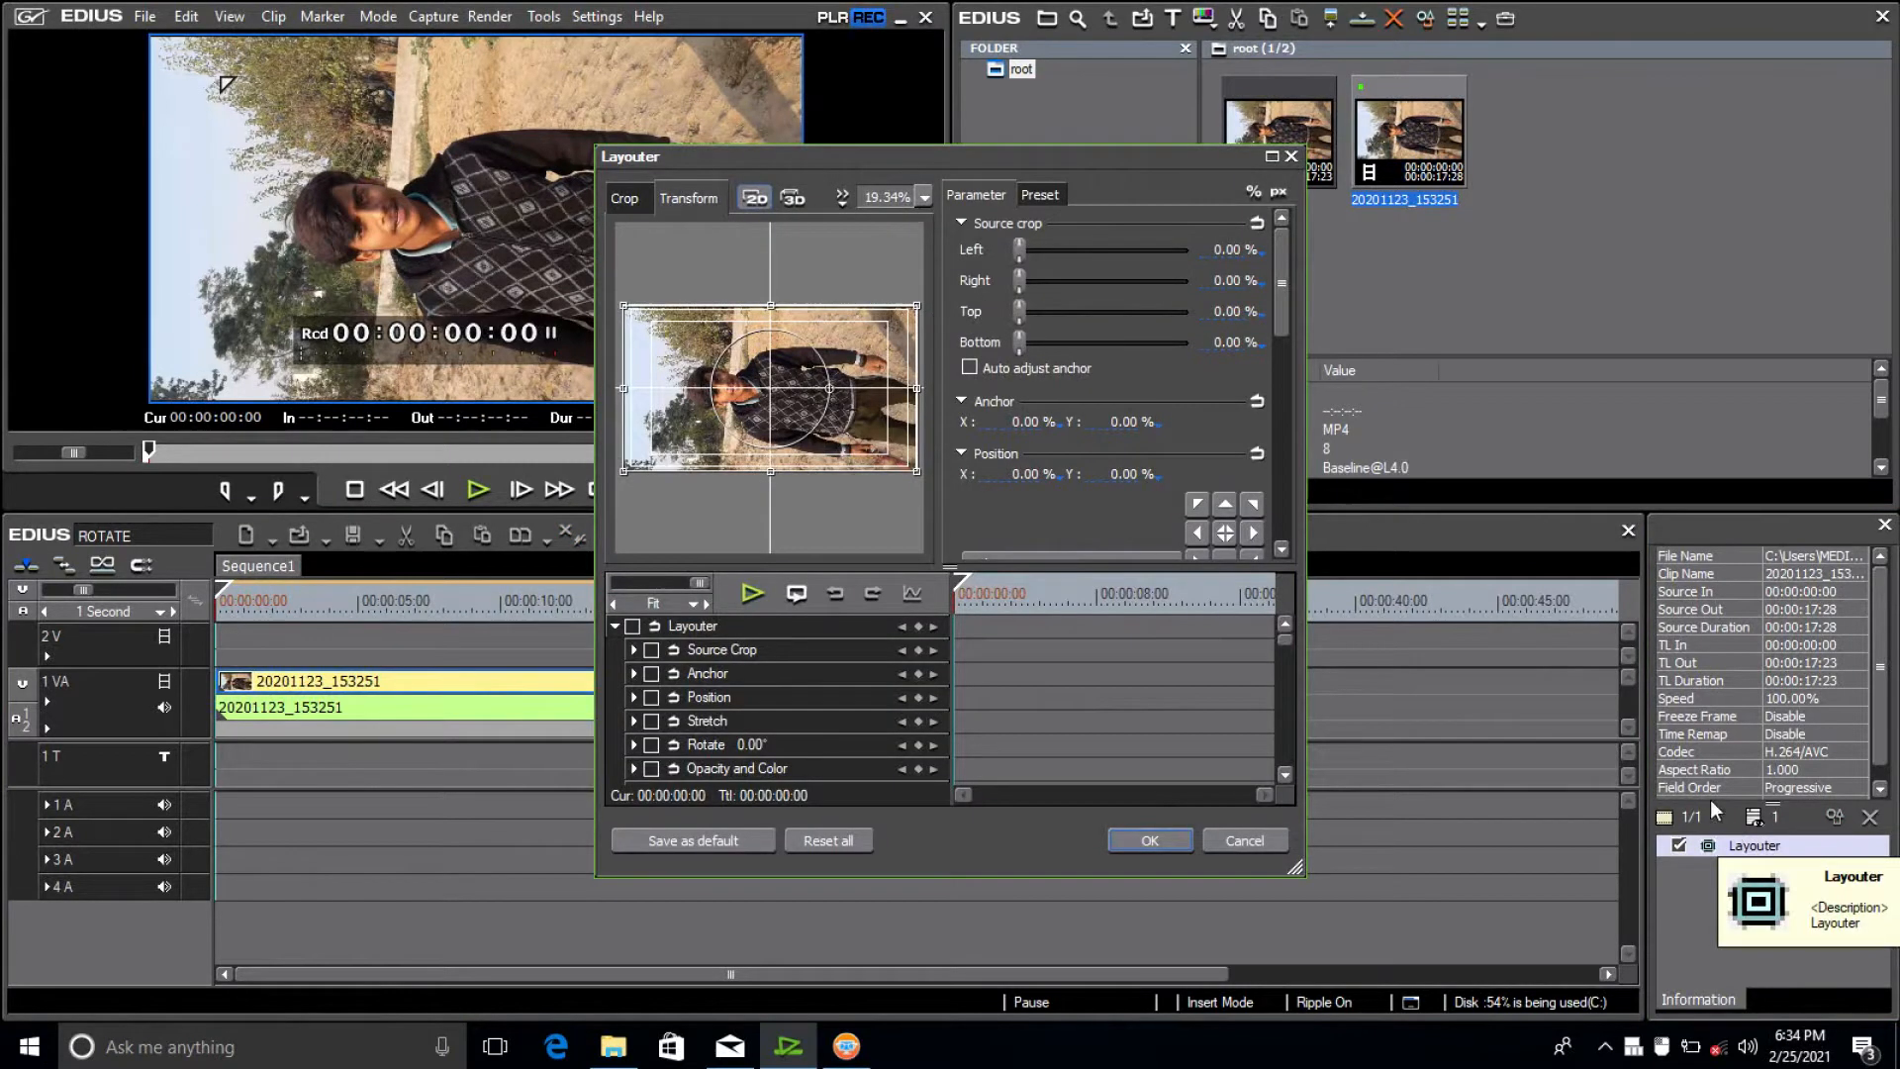
click(1271, 159)
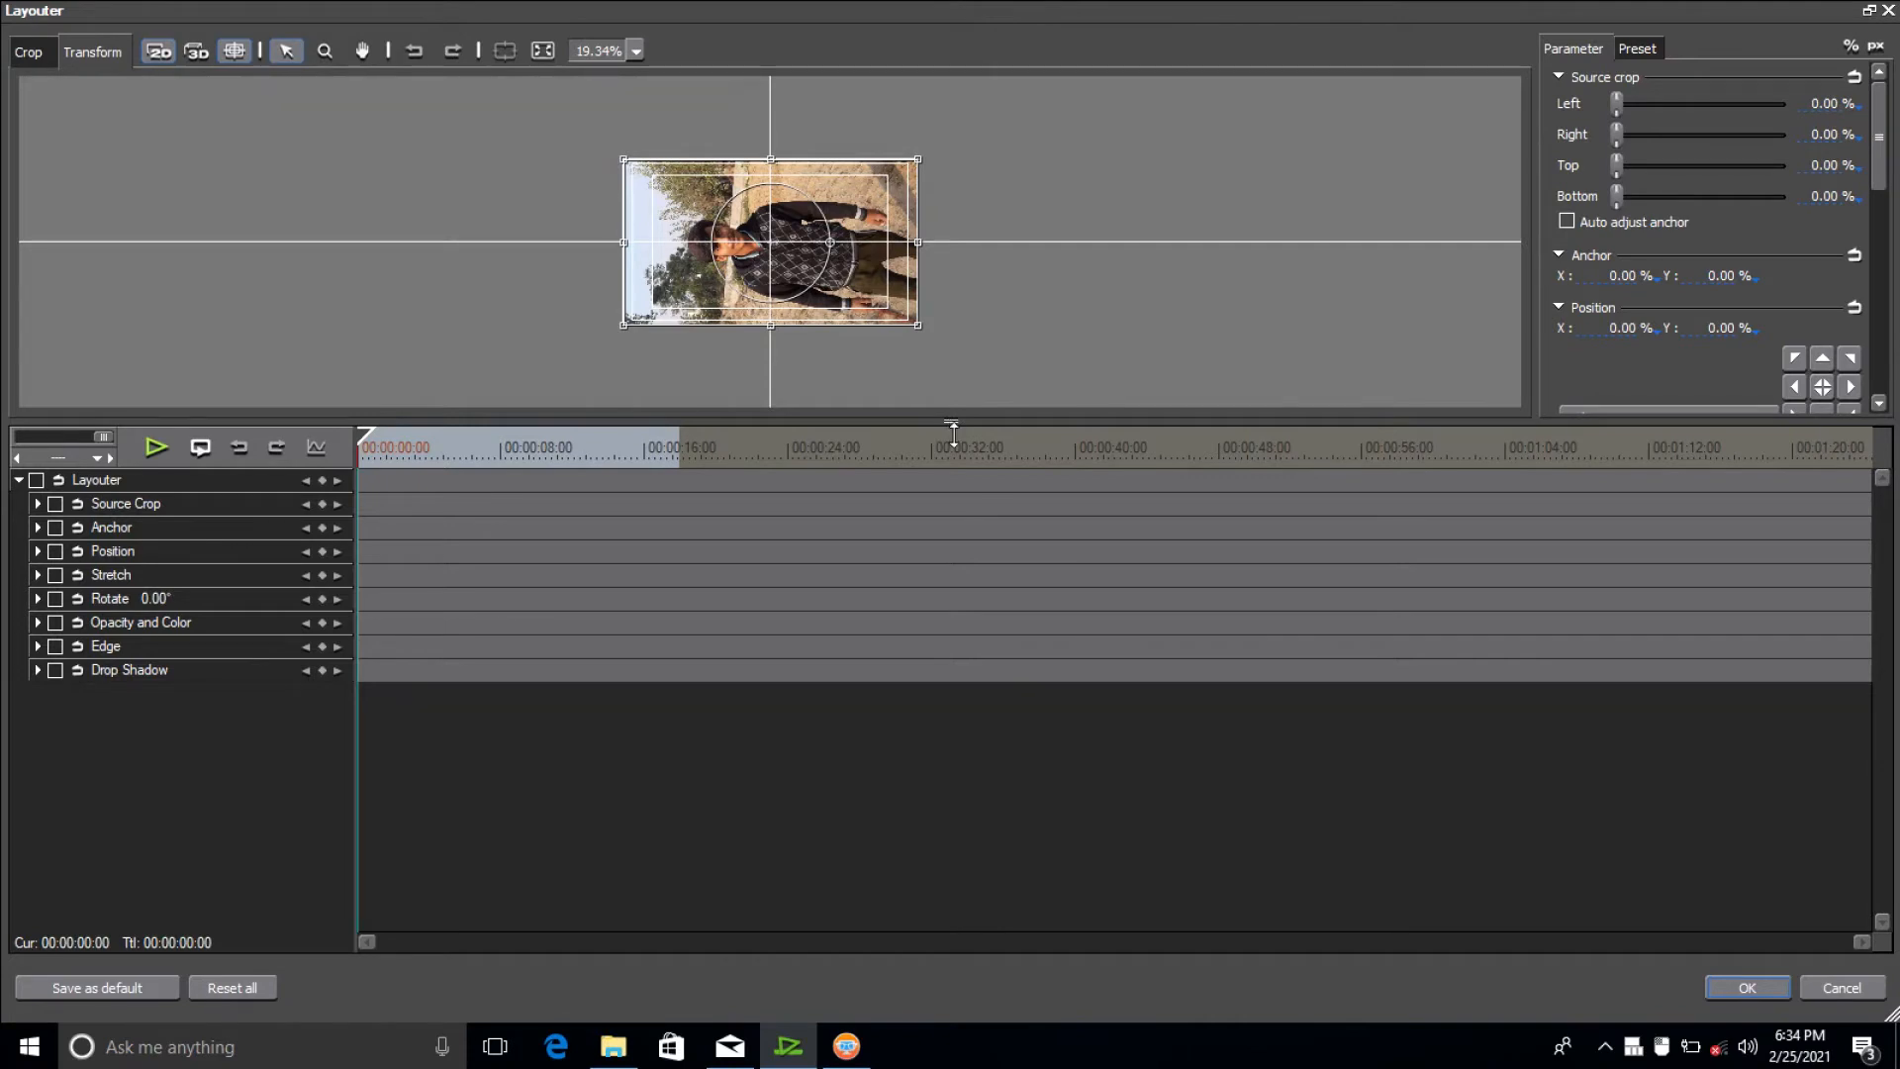
mouse_move(953, 432)
mouse_down()
mouse_move(953, 760)
mouse_move(954, 720)
mouse_up()
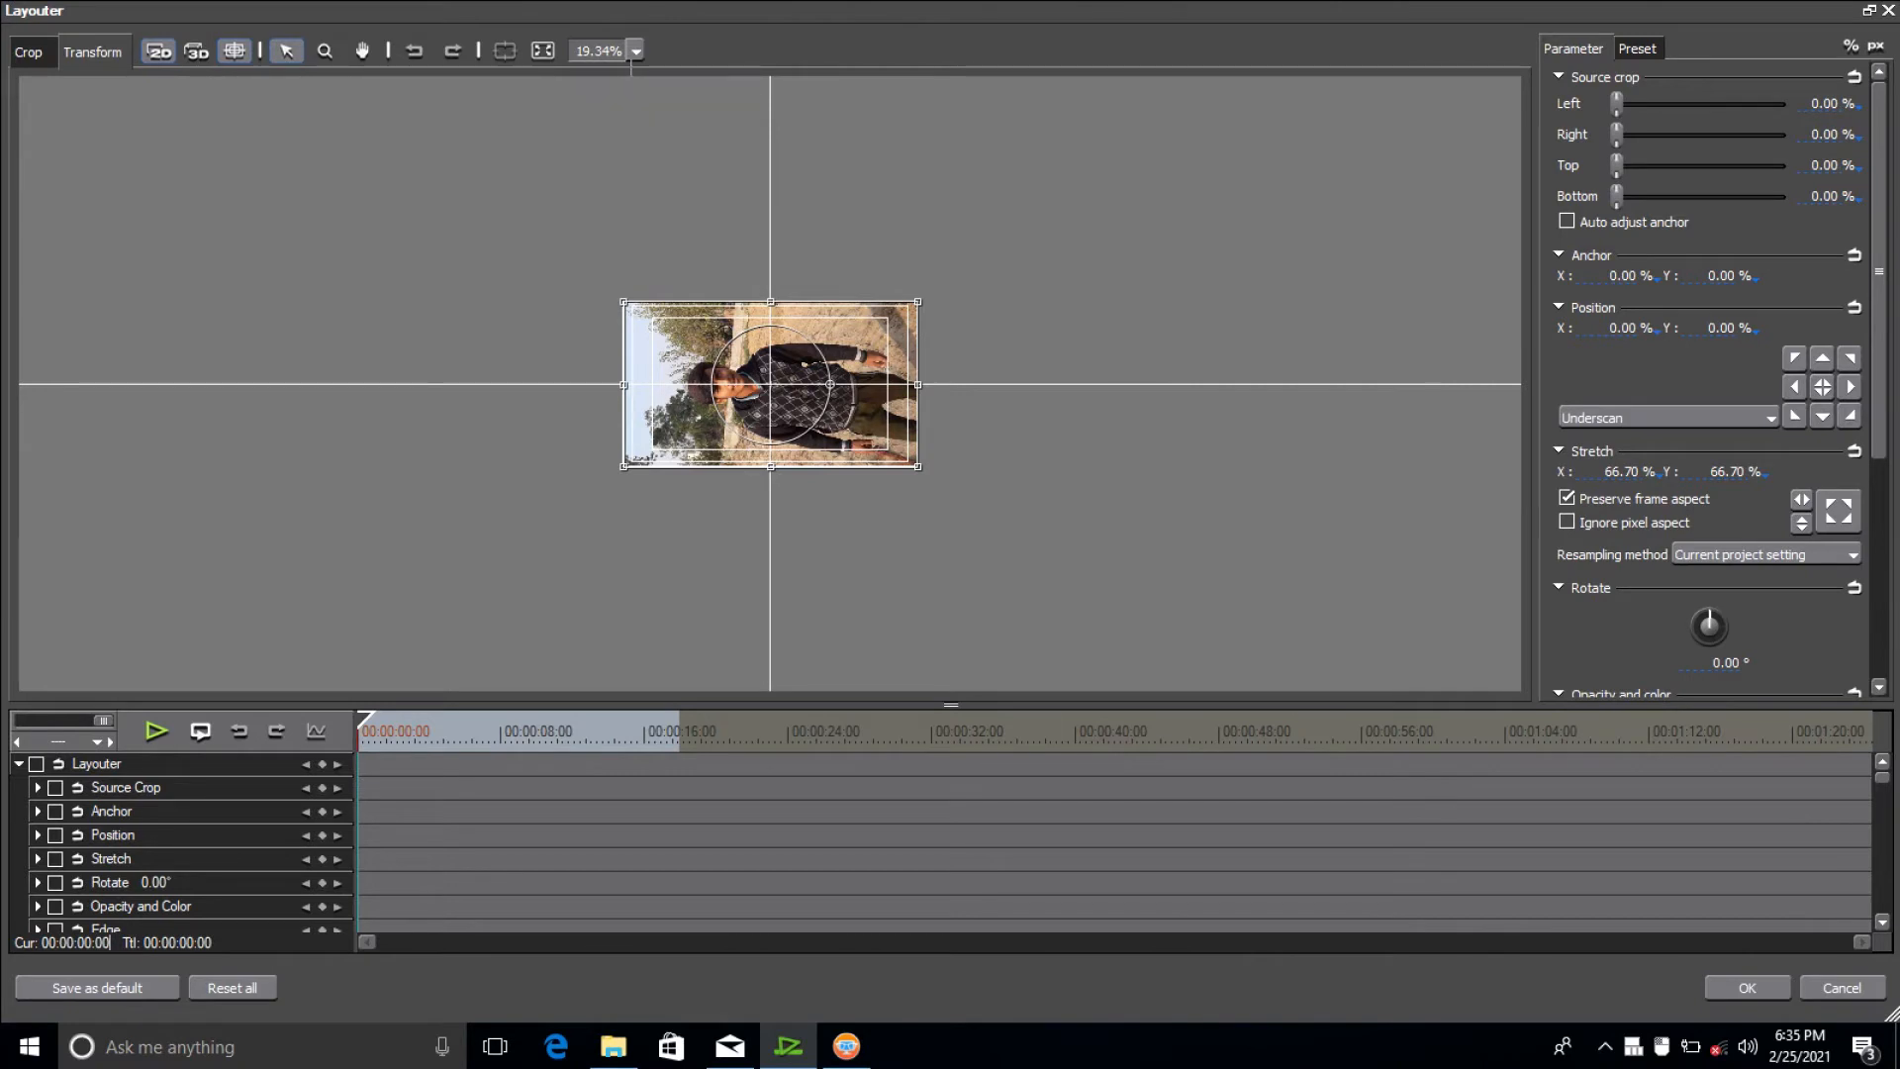
click(636, 51)
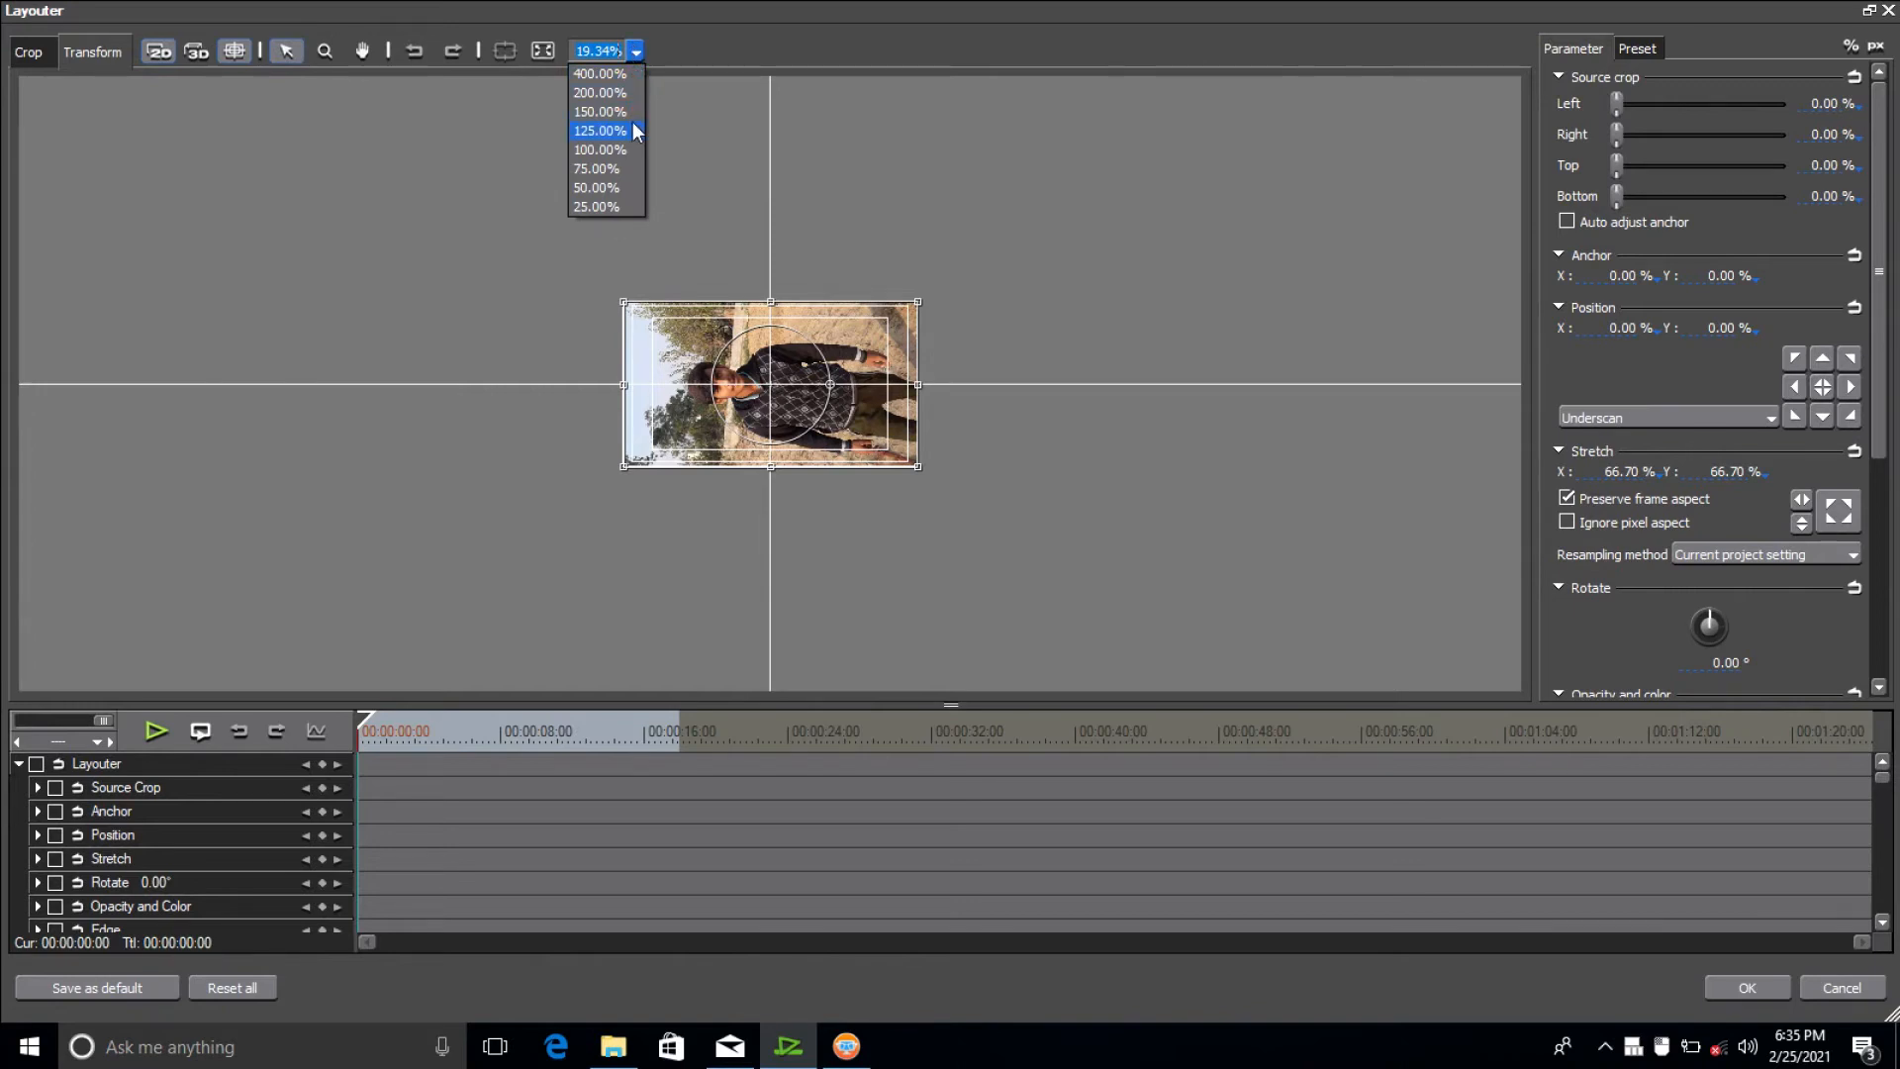
click(636, 151)
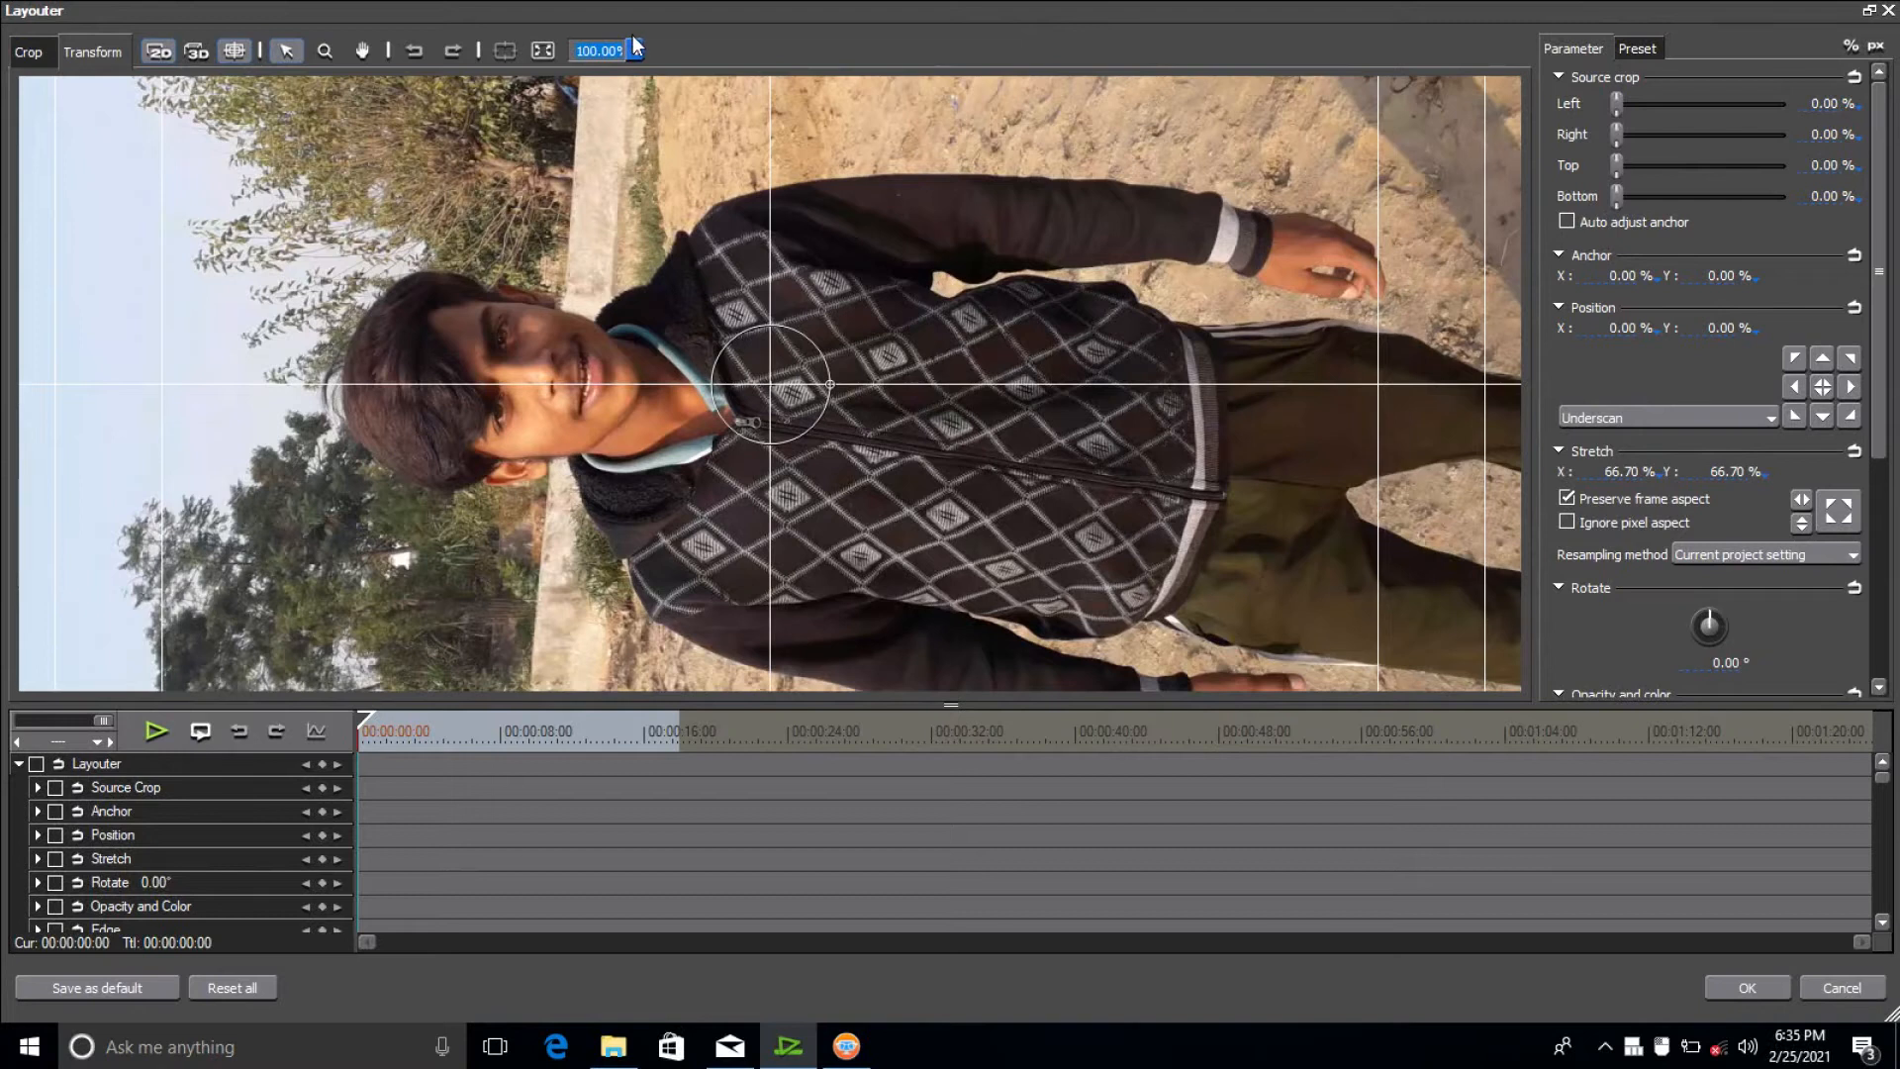
click(635, 51)
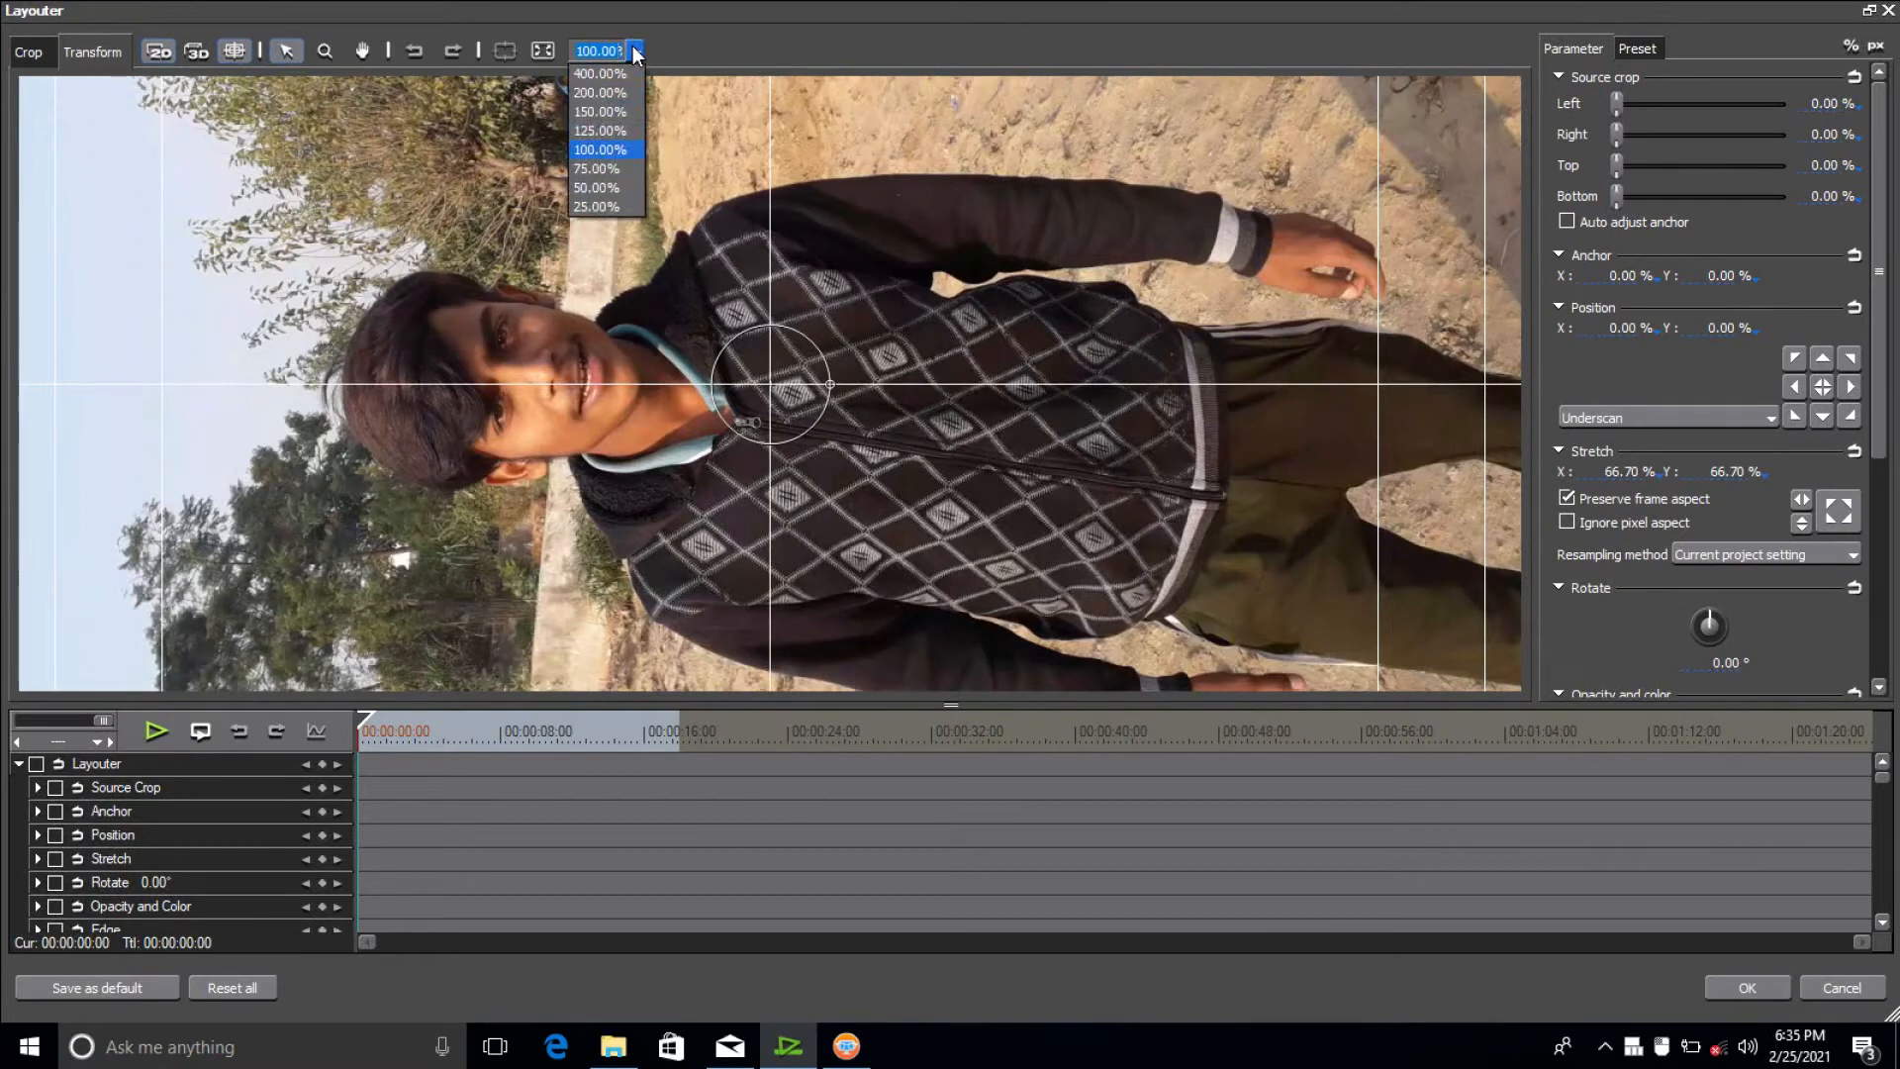
click(634, 187)
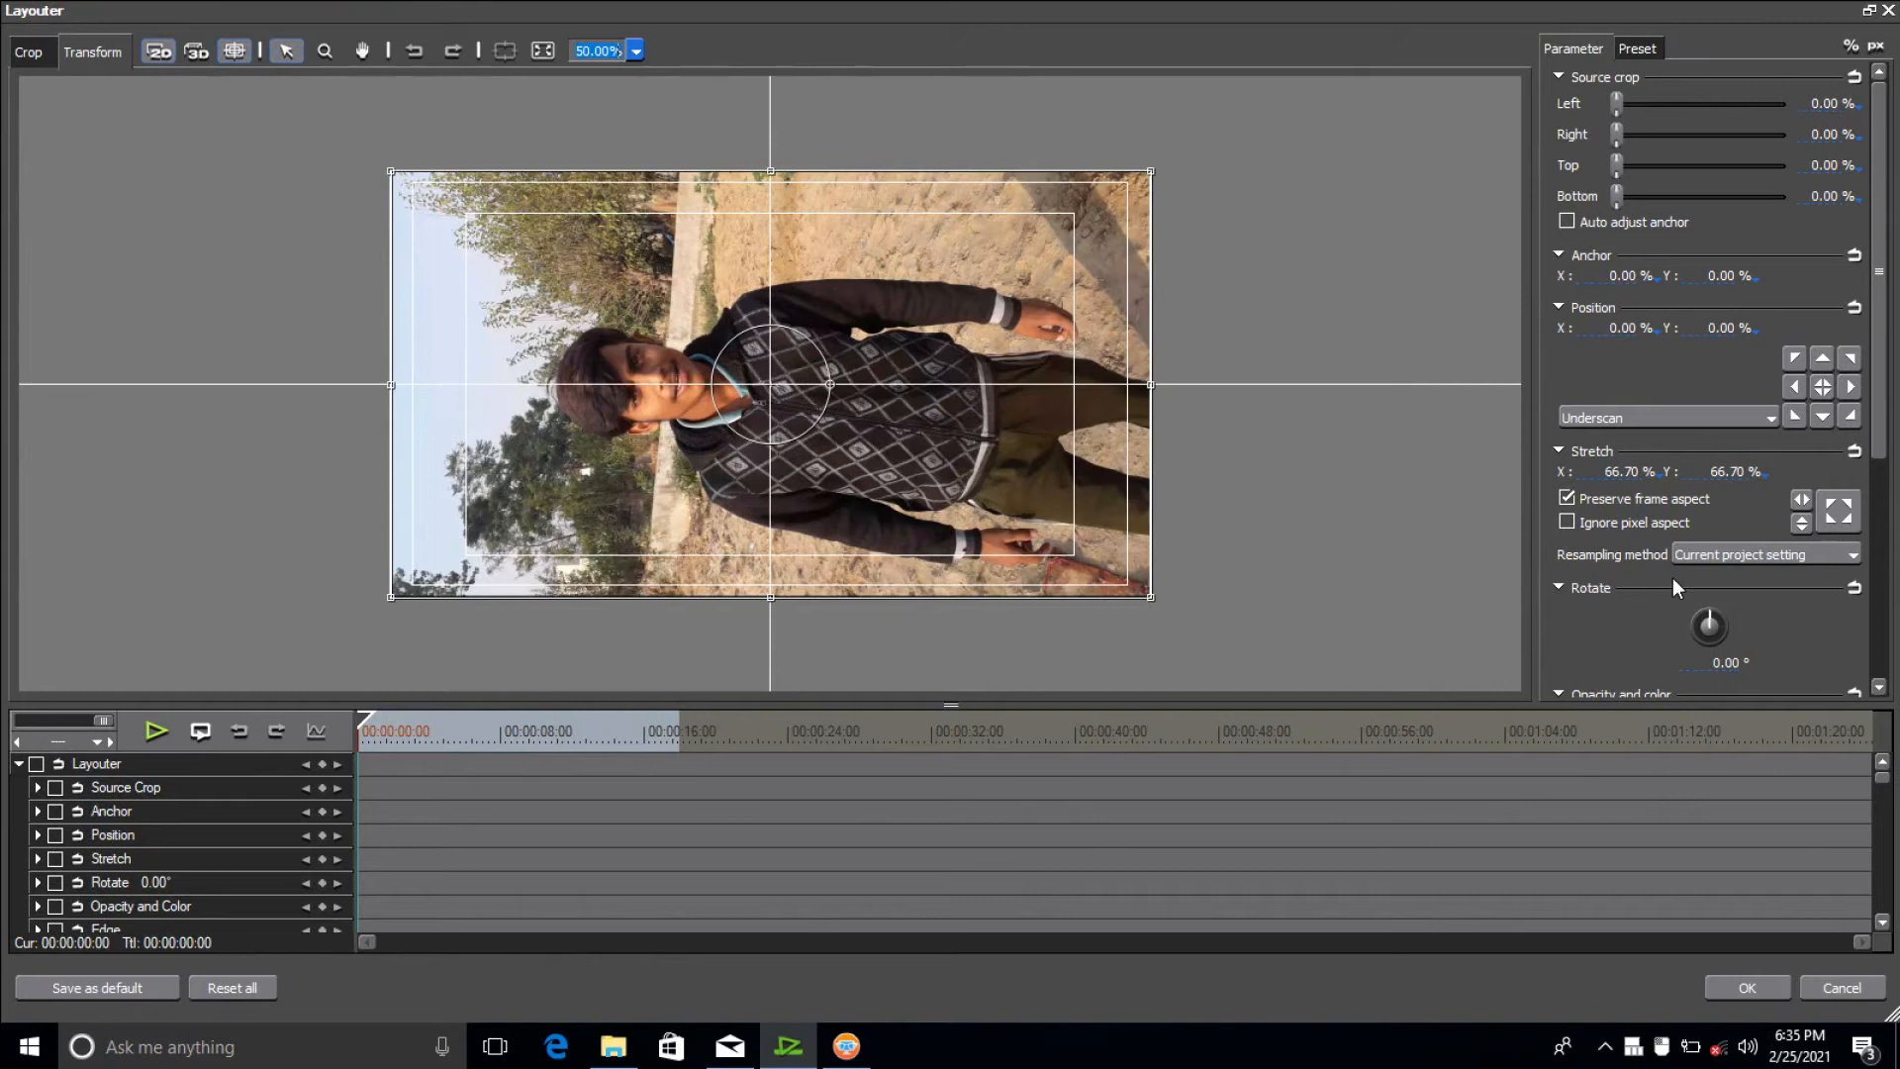
Rotate the clip clockwise to about 90.4° and shift it down in the frame to about X -0.50%, Y 28.10%.
click(1721, 619)
drag(1721, 619, 1722, 619)
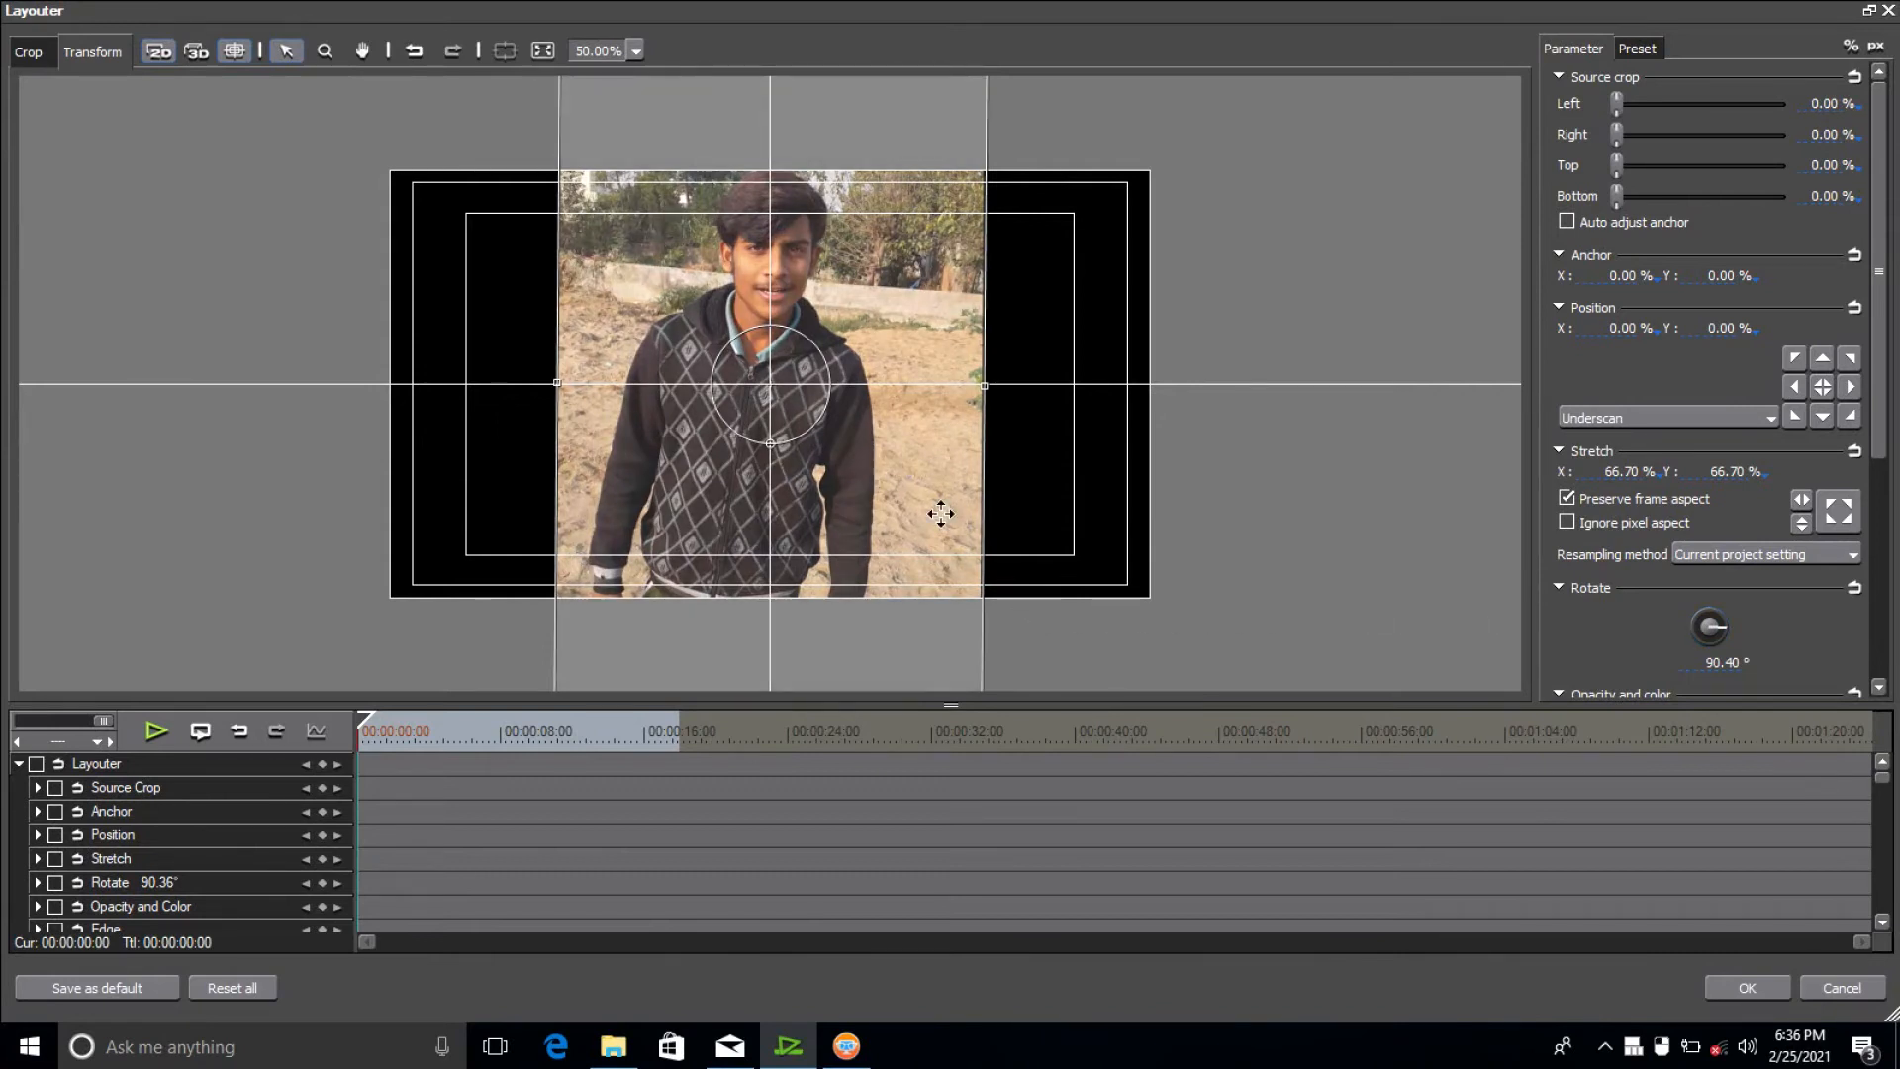
drag(940, 513, 937, 685)
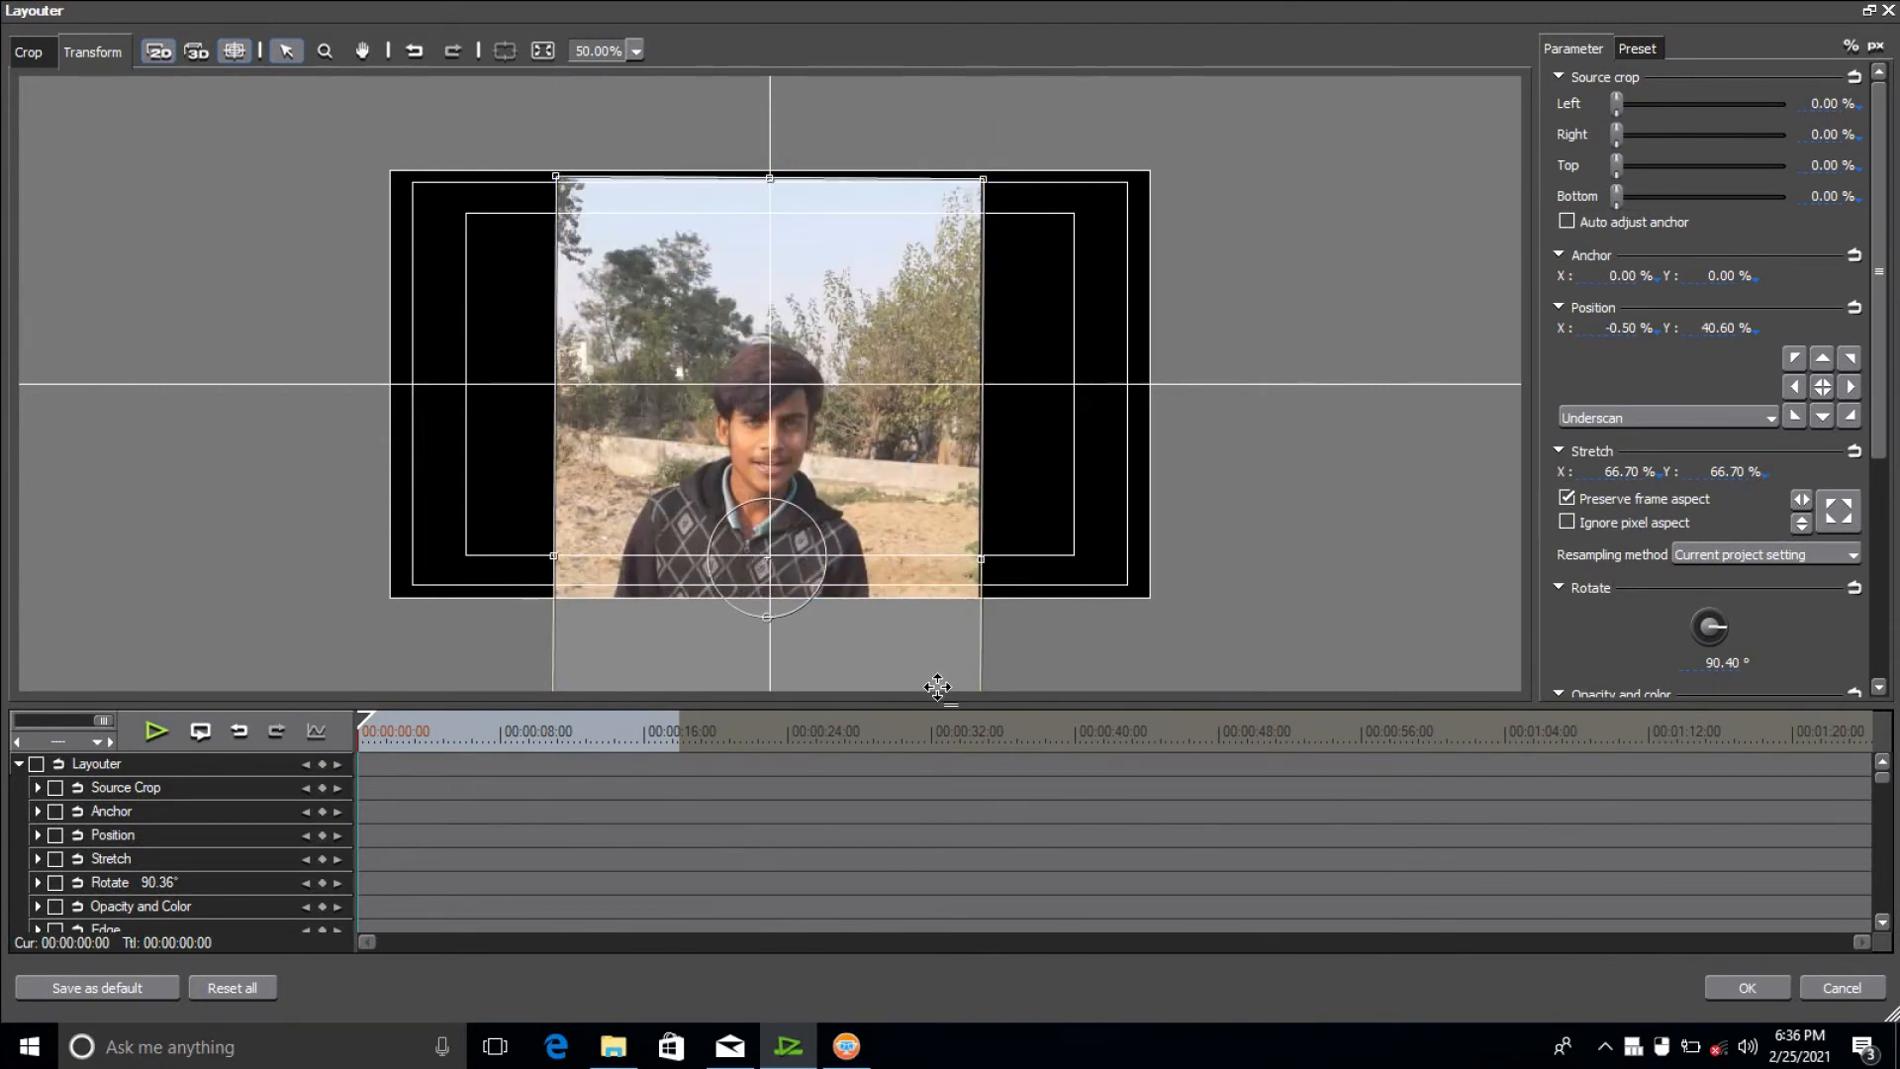
drag(937, 686, 937, 633)
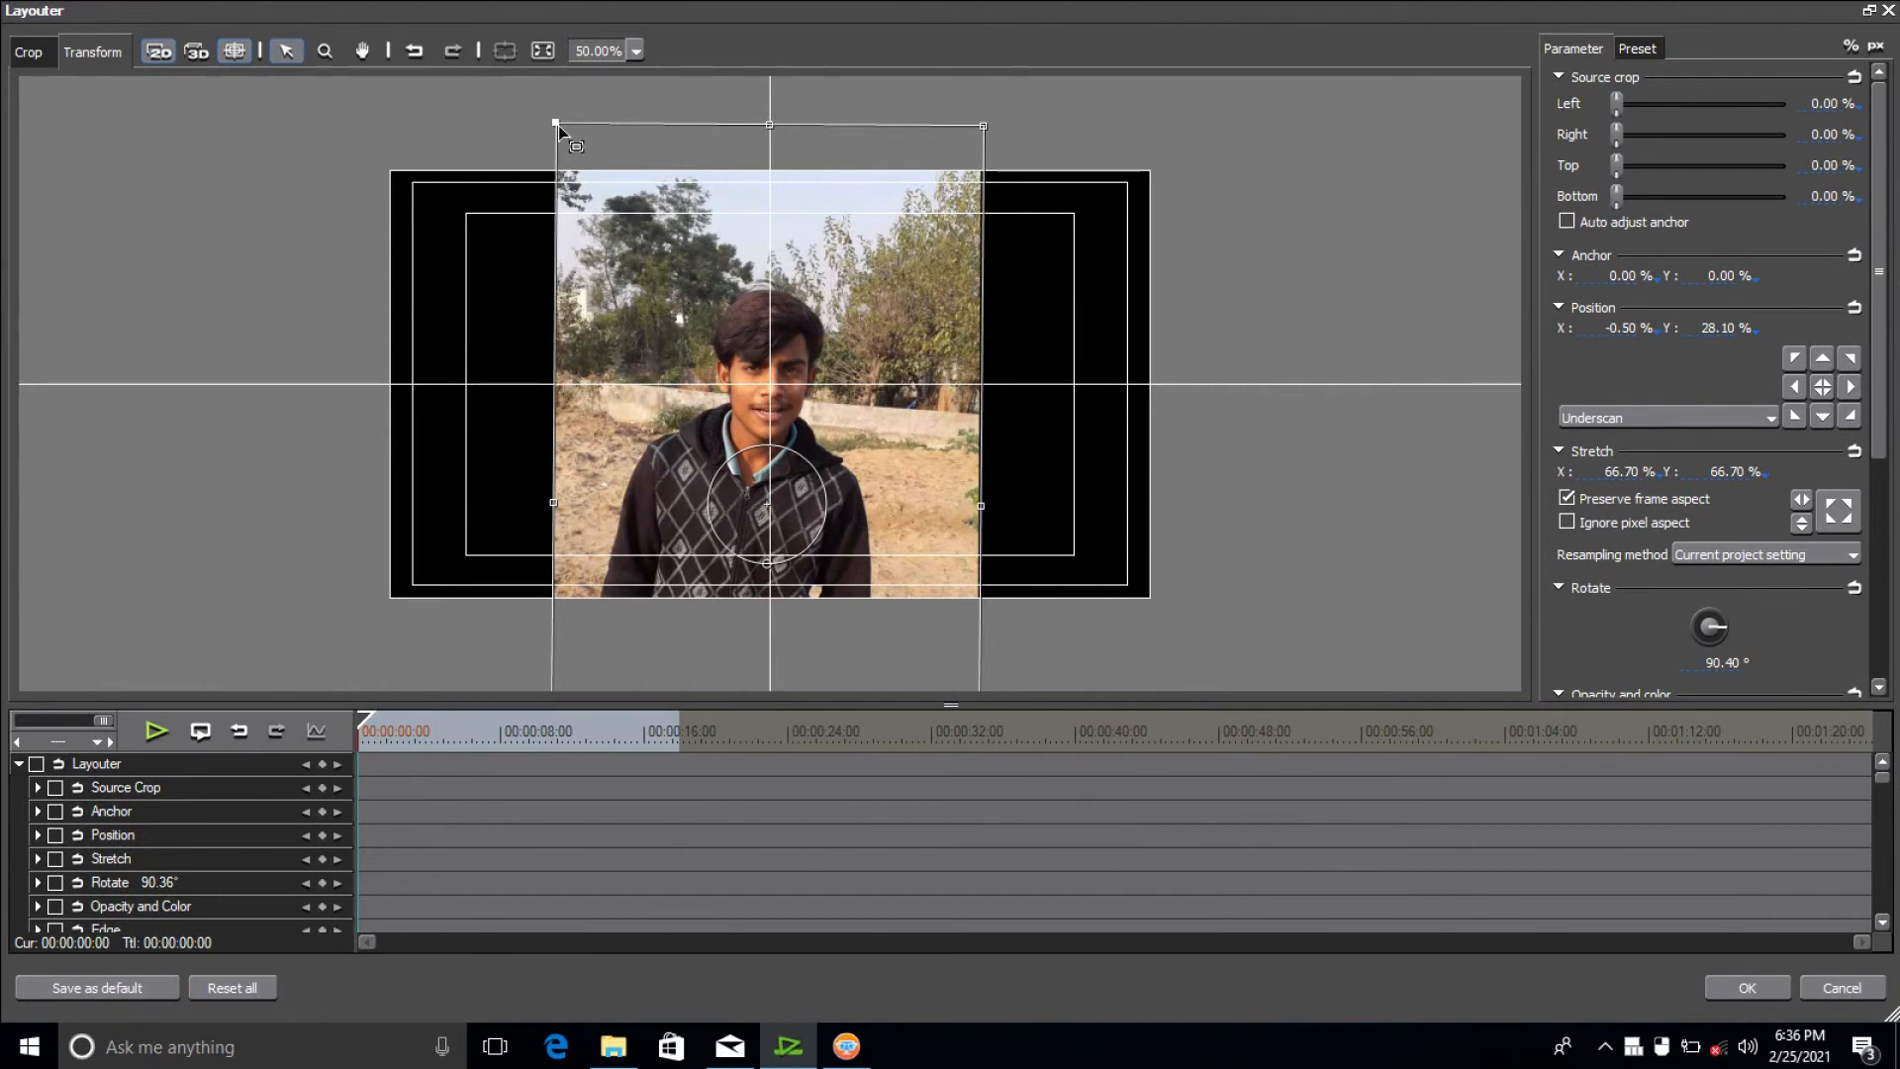
Scale the rotated clip up proportionally to about 118.70% so that it spans the full frame width.
drag(558, 126, 350, 10)
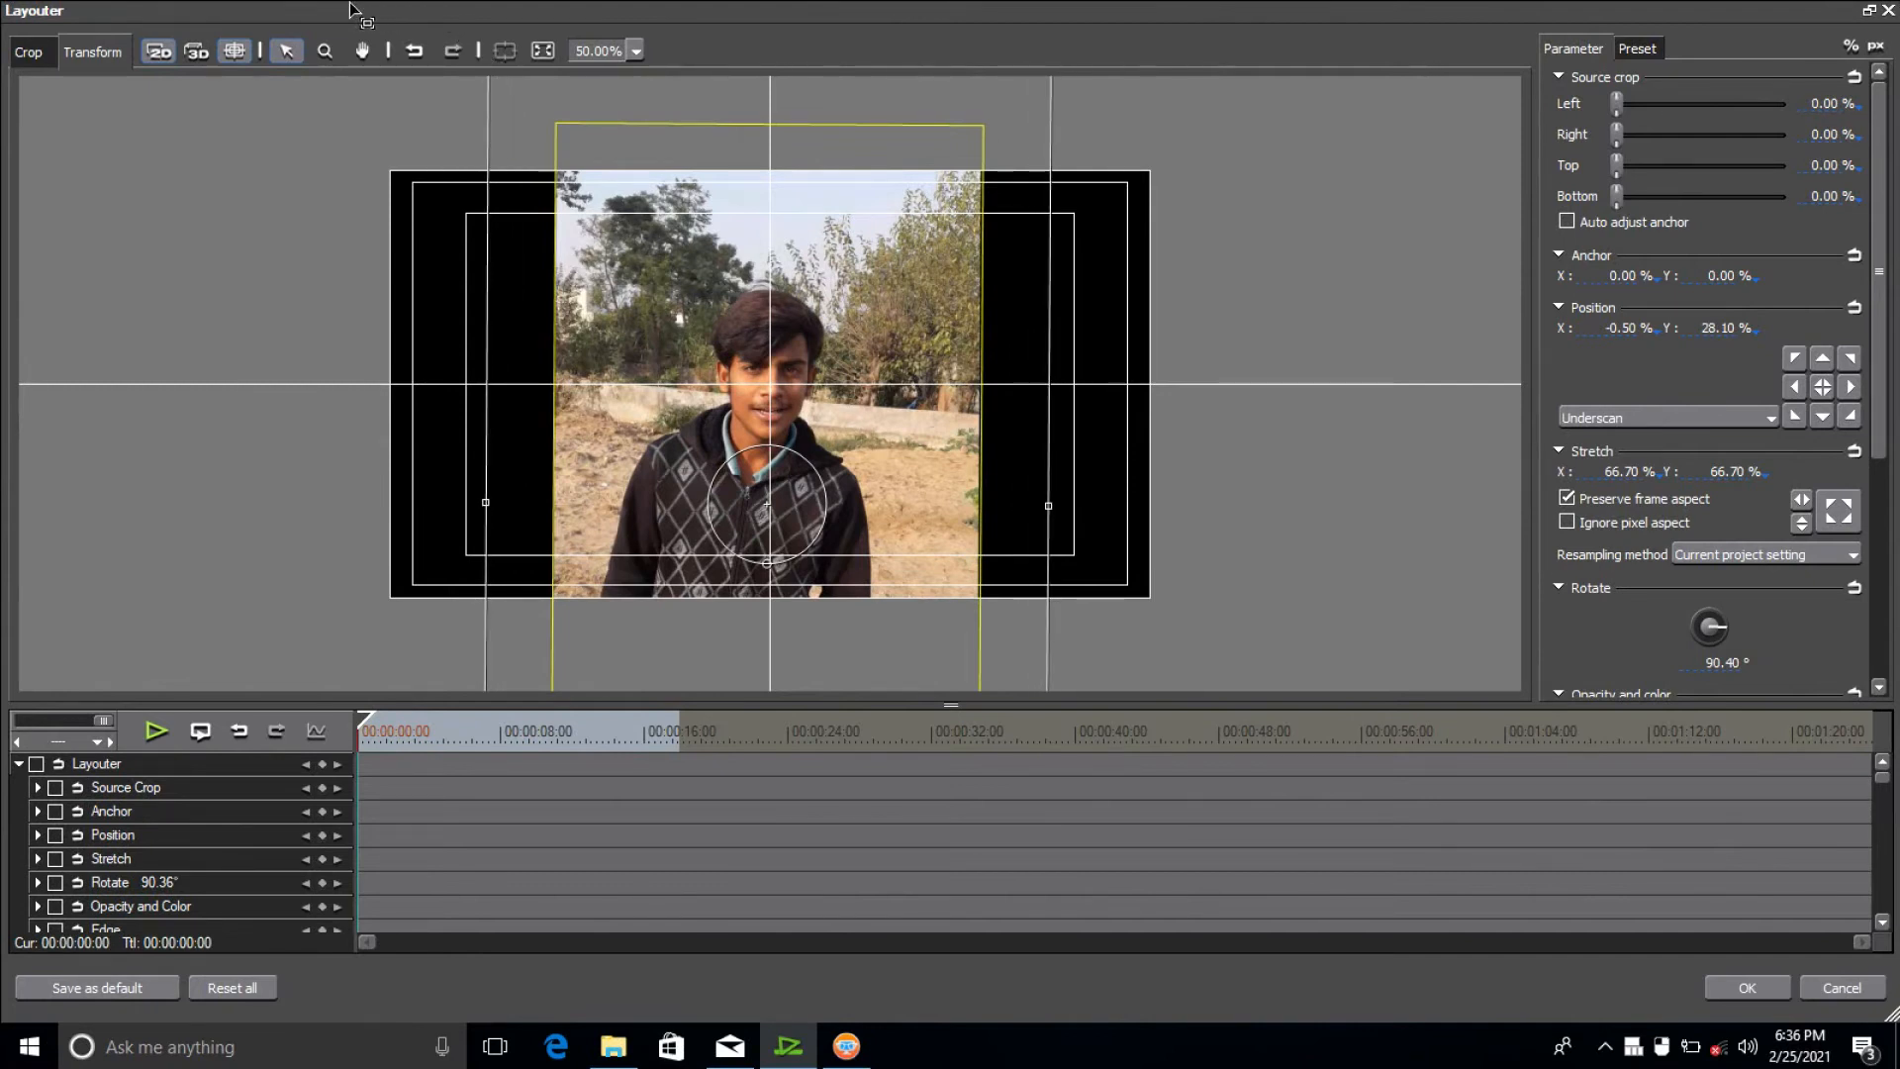
drag(349, 10, 96, 10)
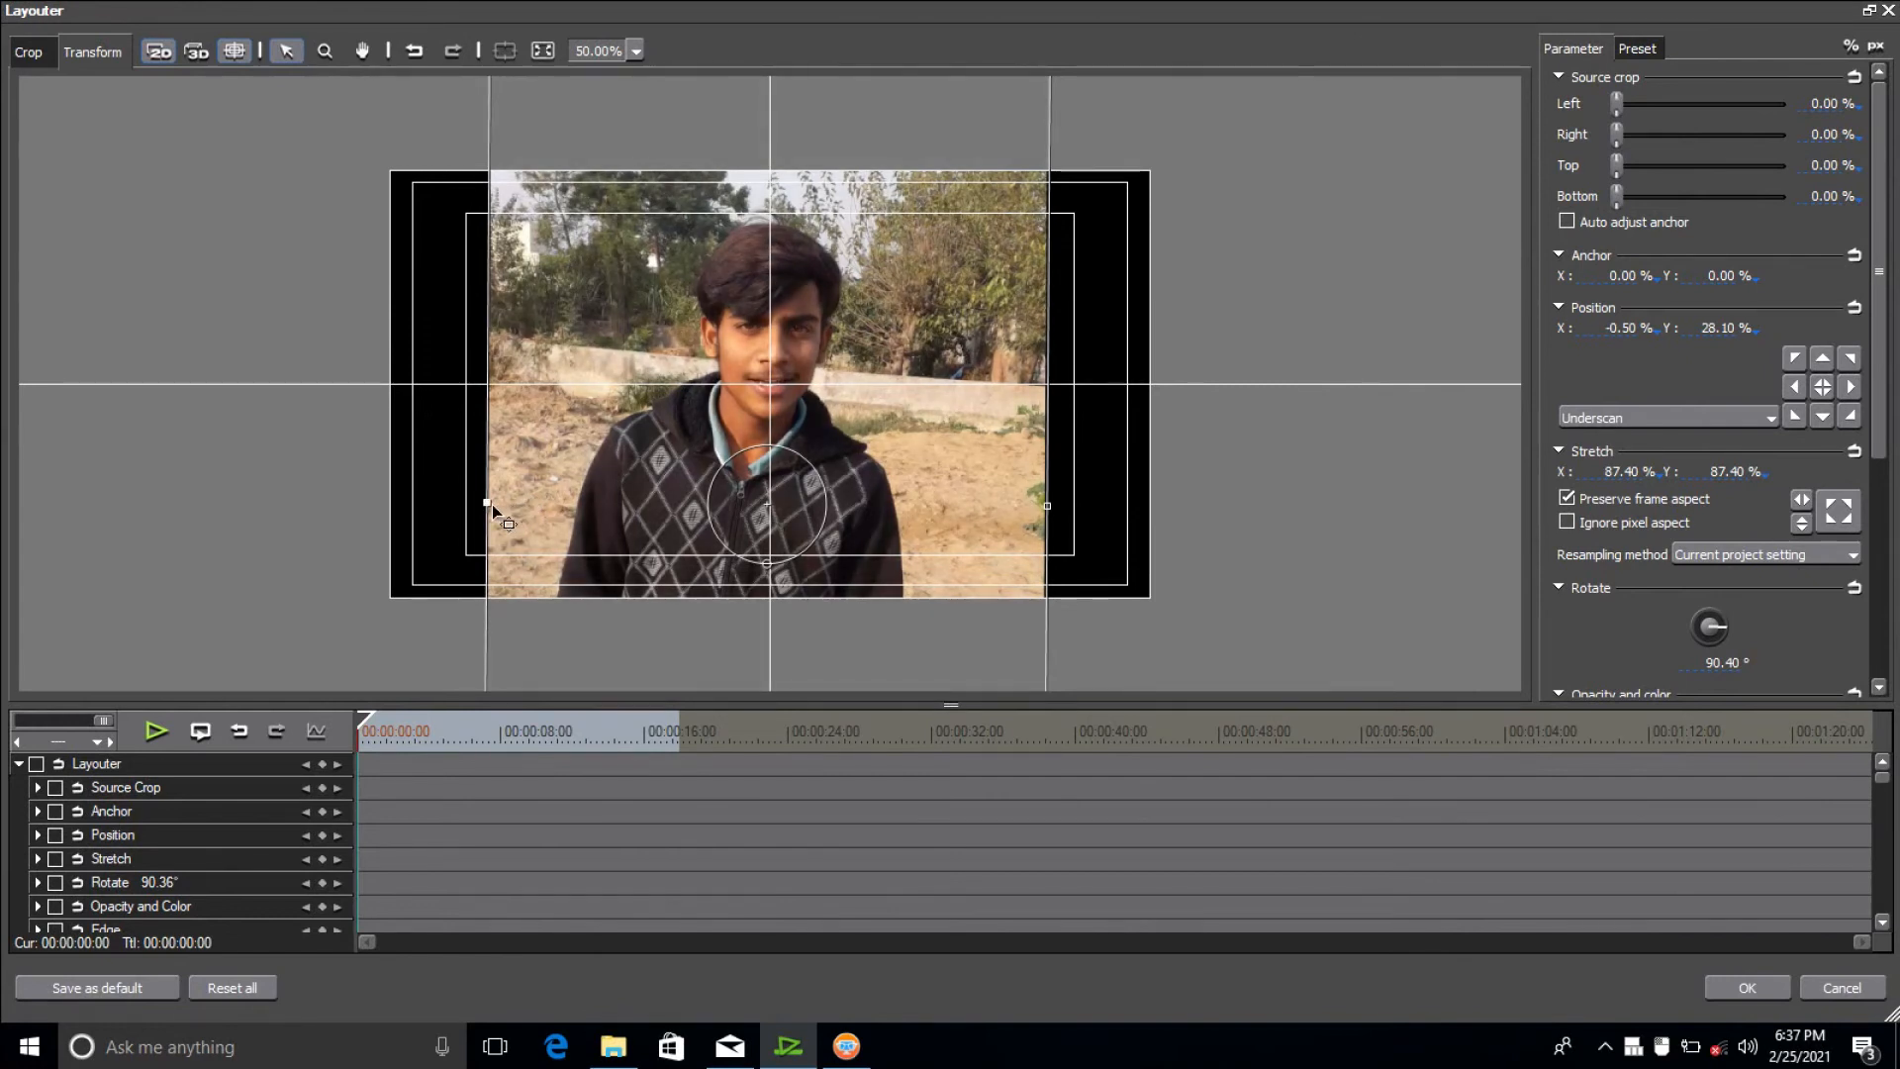
drag(491, 502, 387, 503)
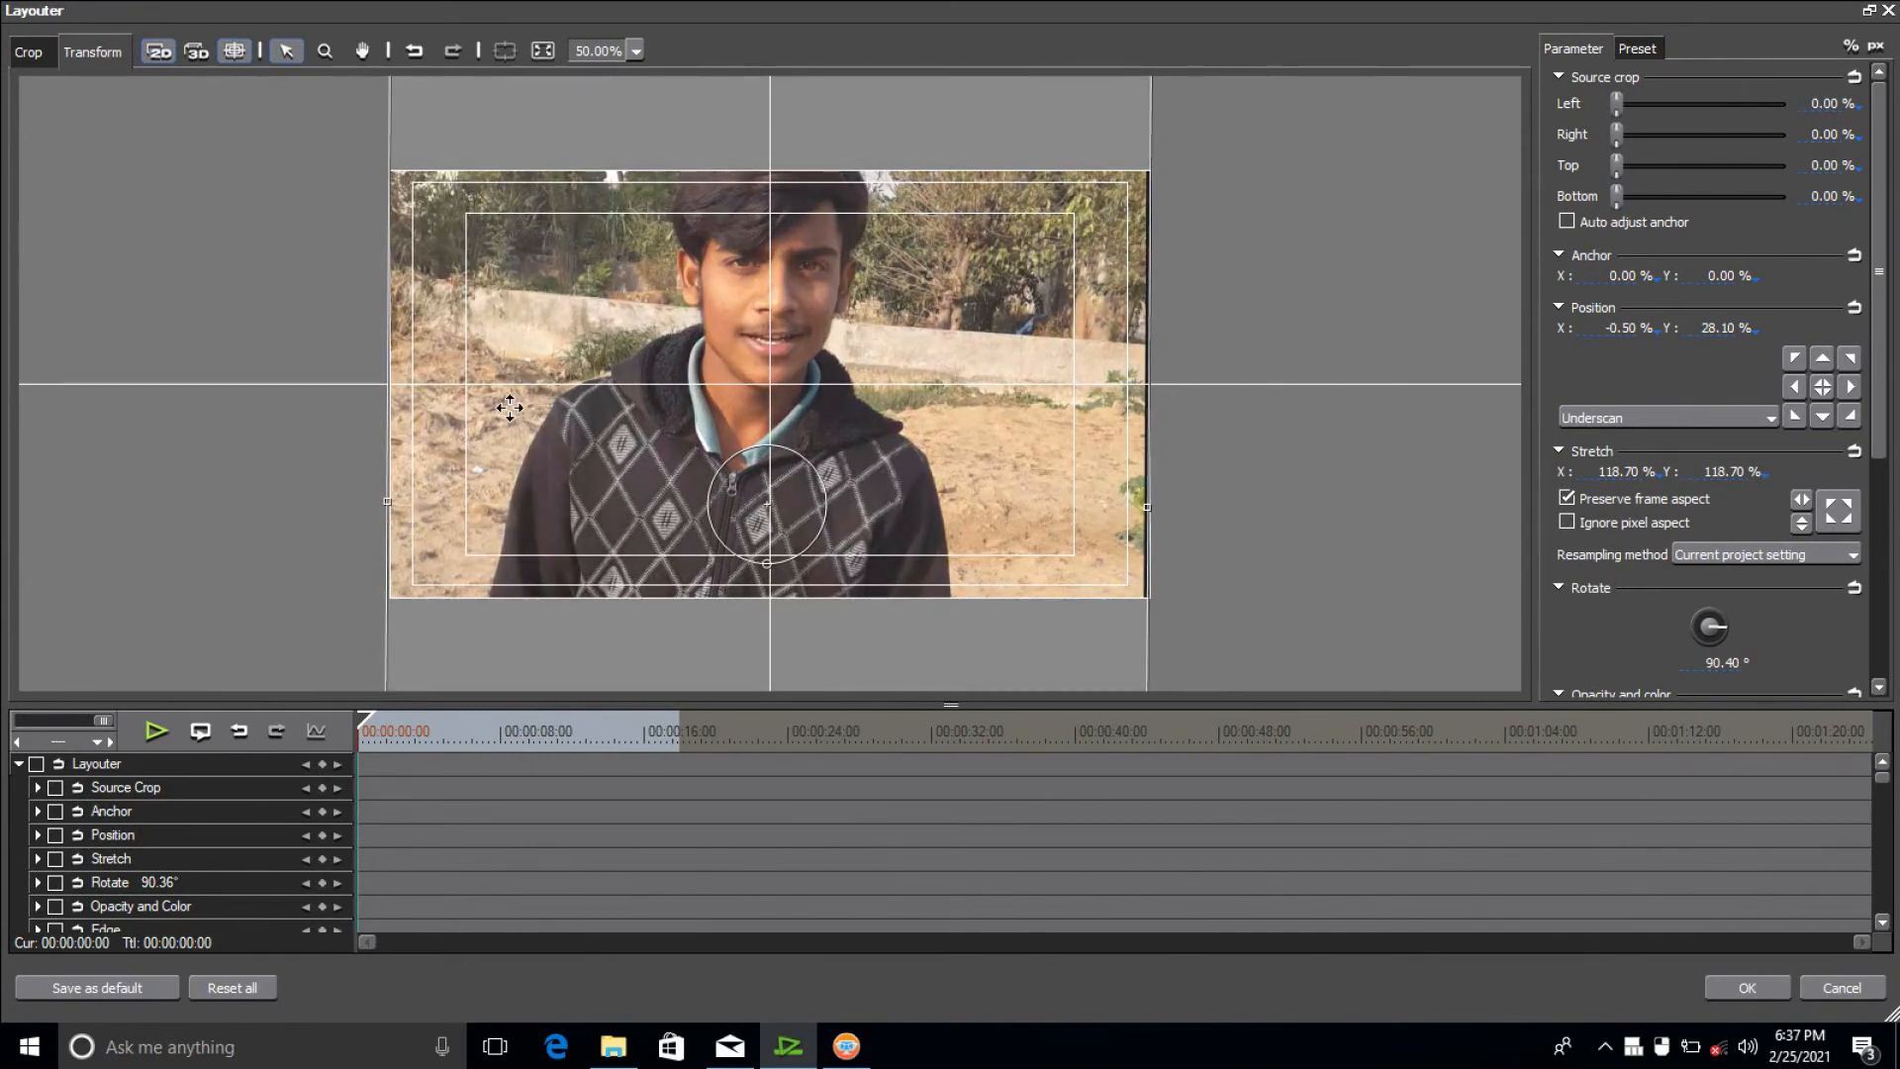
Reposition the enlarged clip to about X -0.30%, Y 50.30% to frame the person's head and shoulders, and apply the layout.
drag(509, 406, 510, 543)
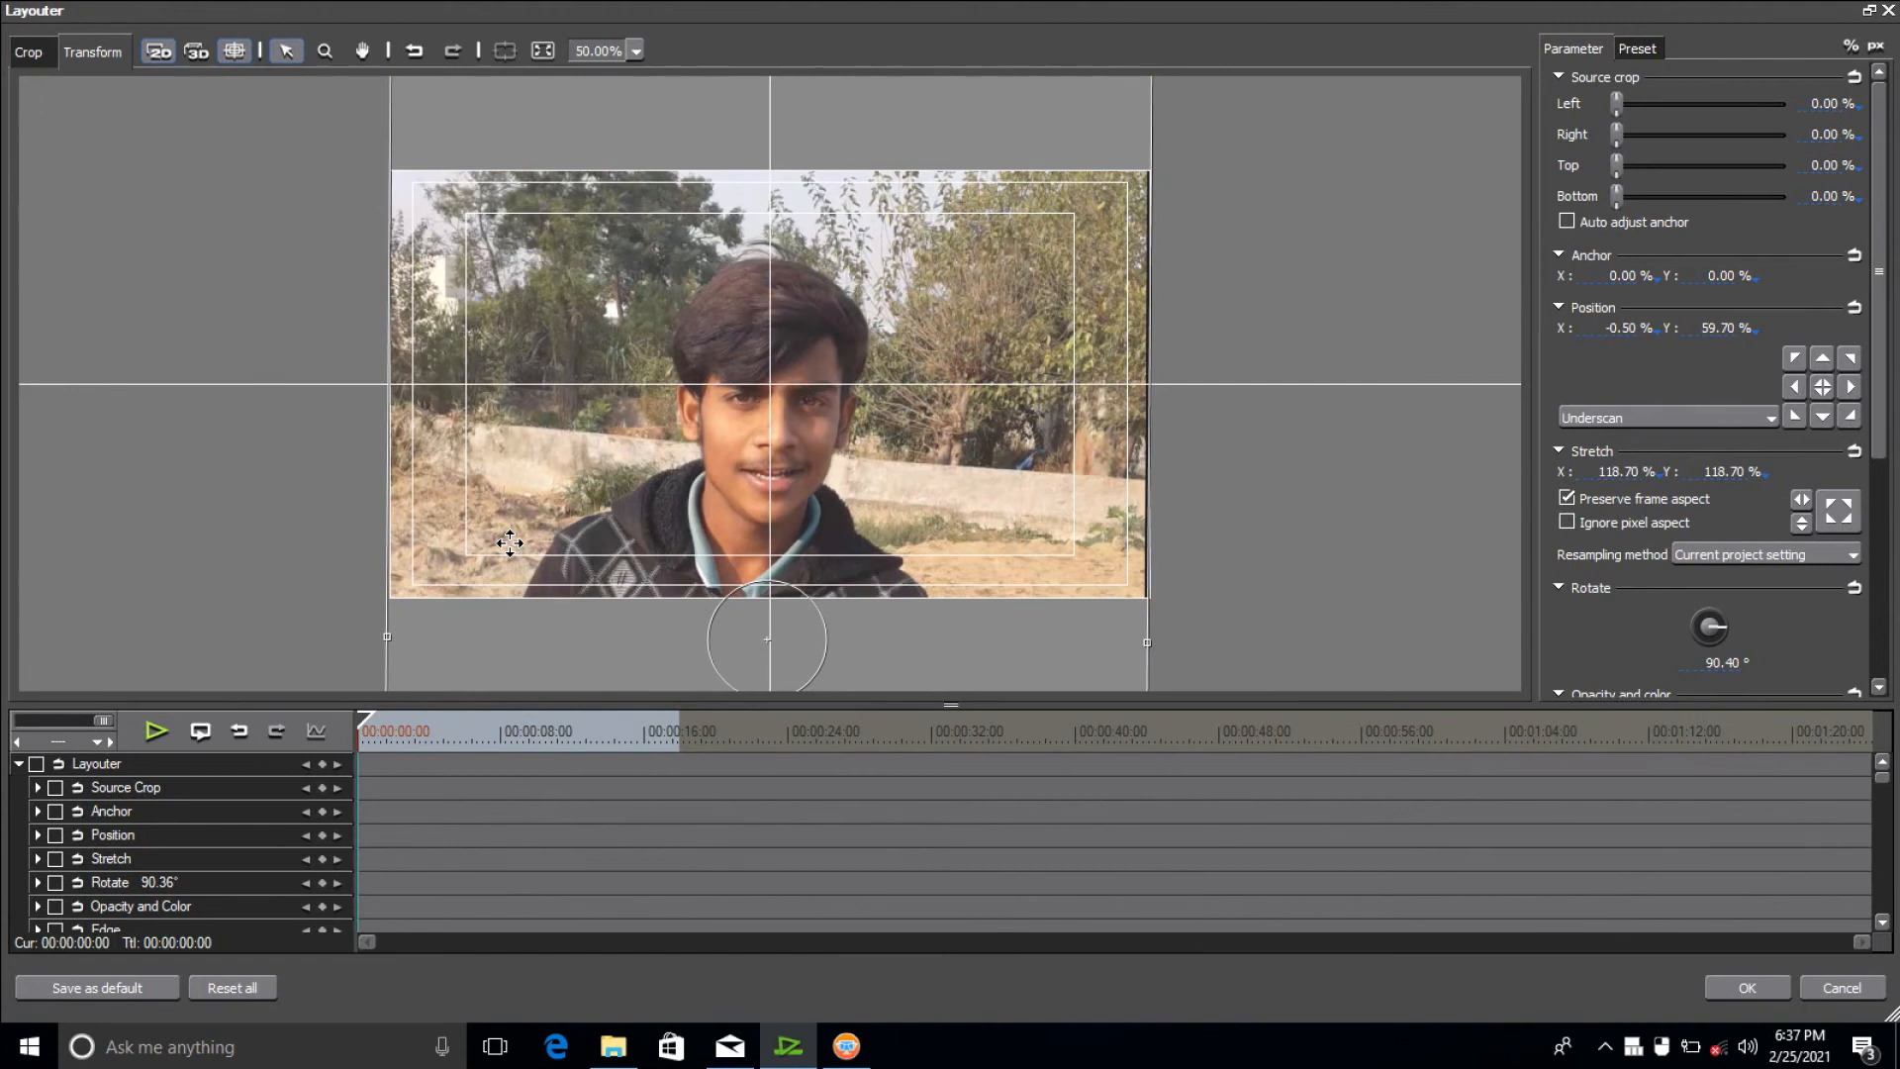
drag(509, 542, 510, 503)
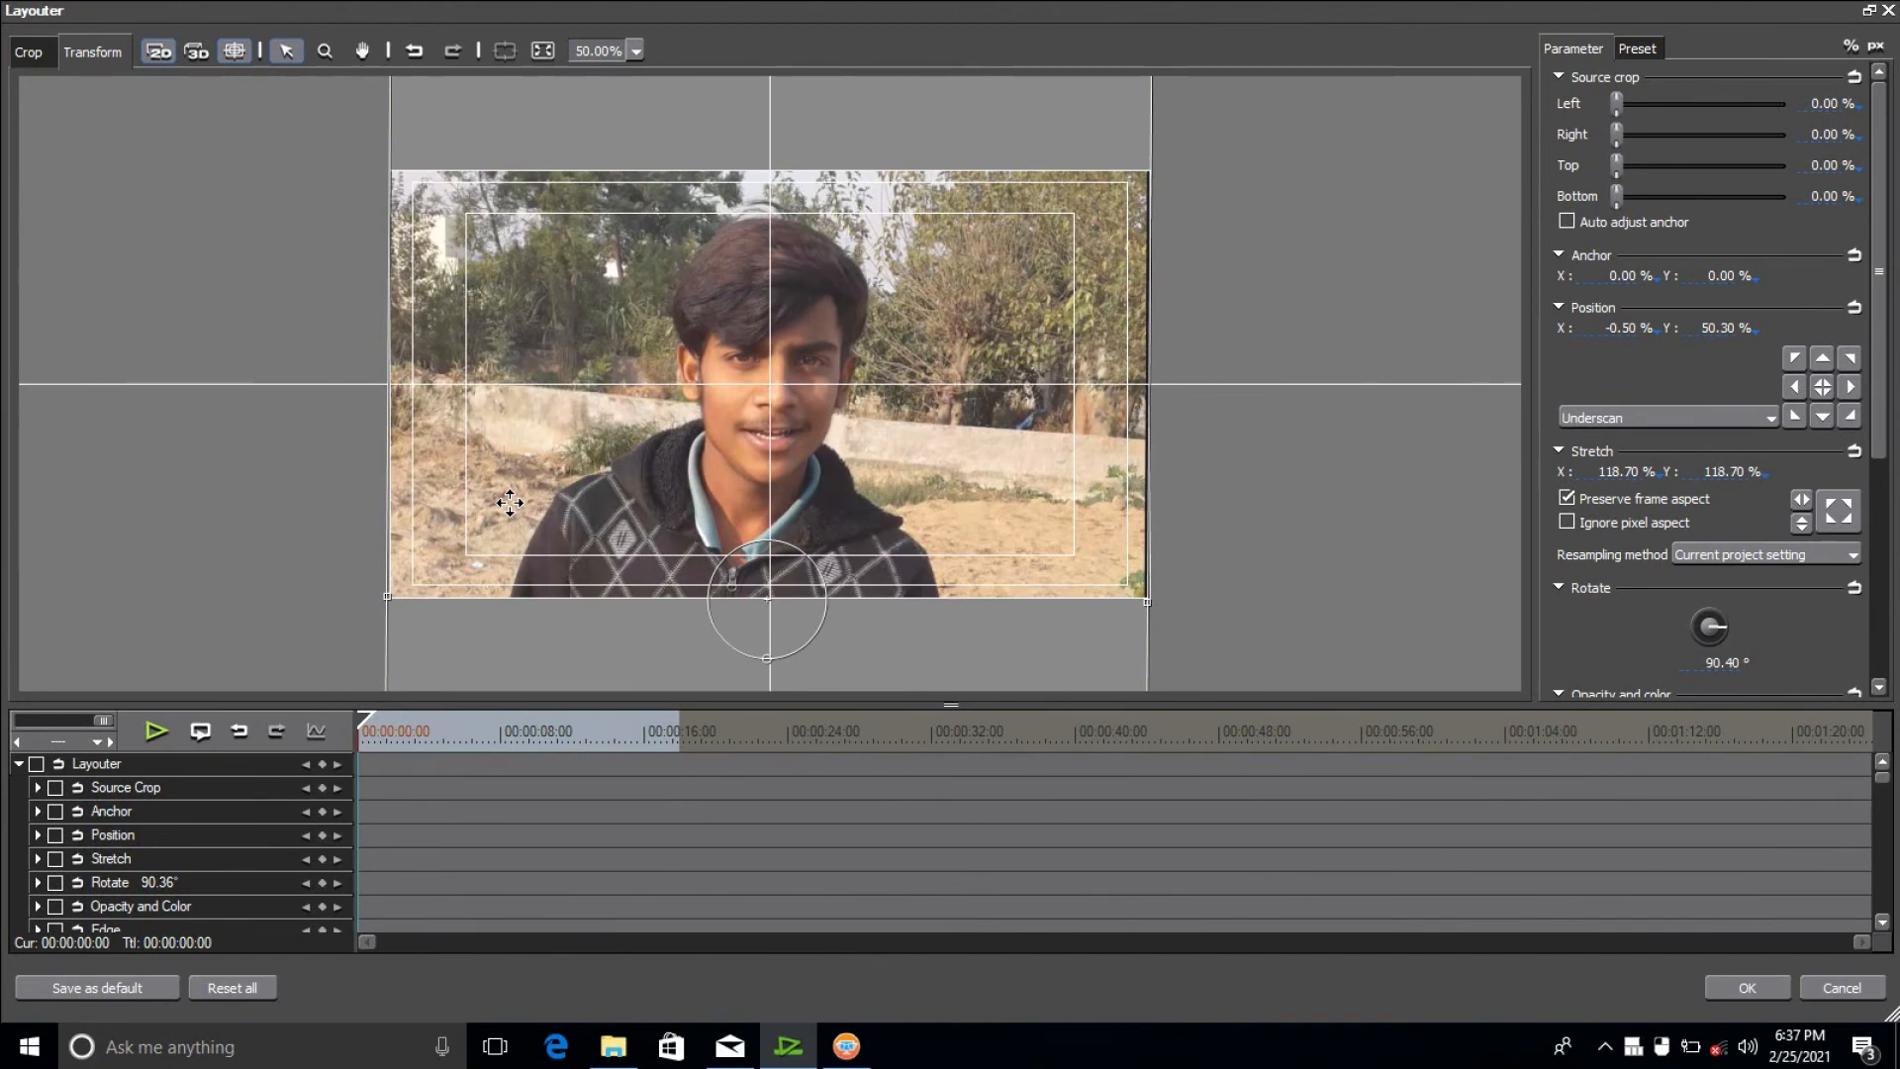
drag(510, 503, 512, 502)
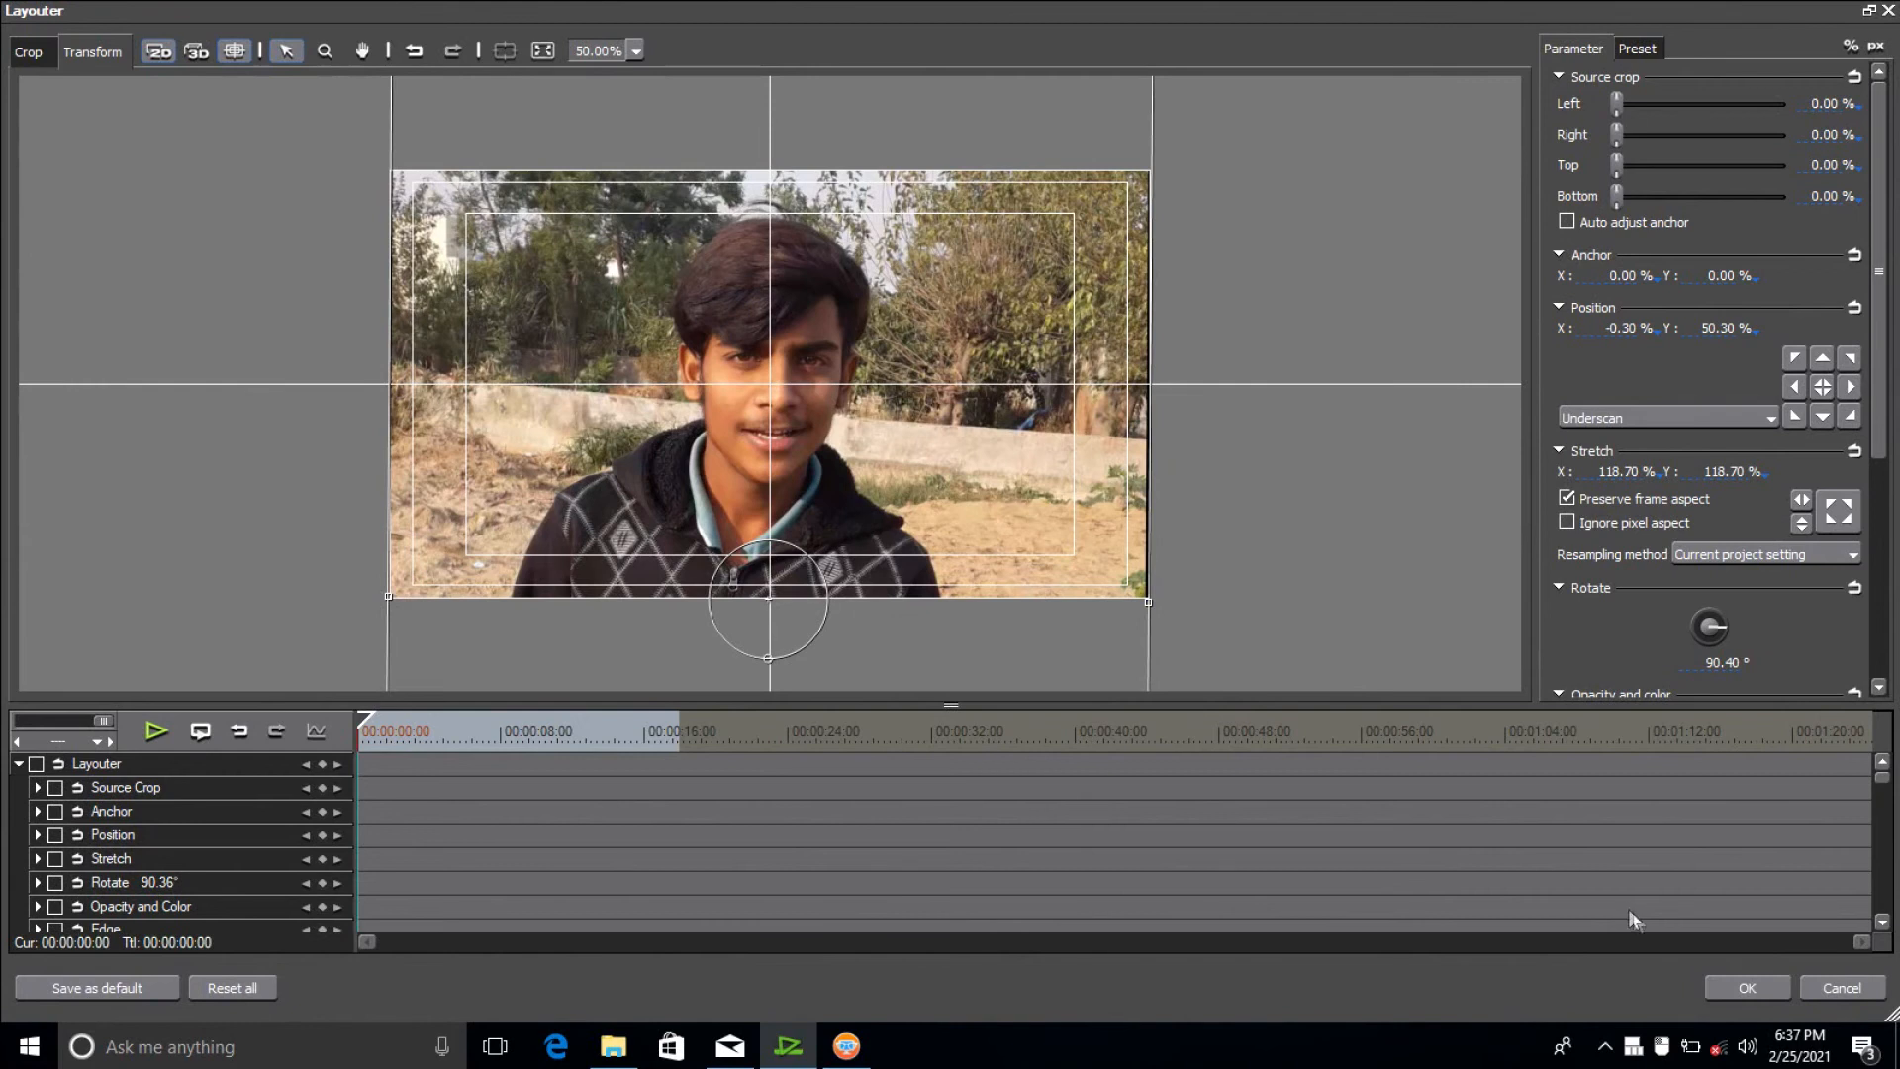
click(1737, 988)
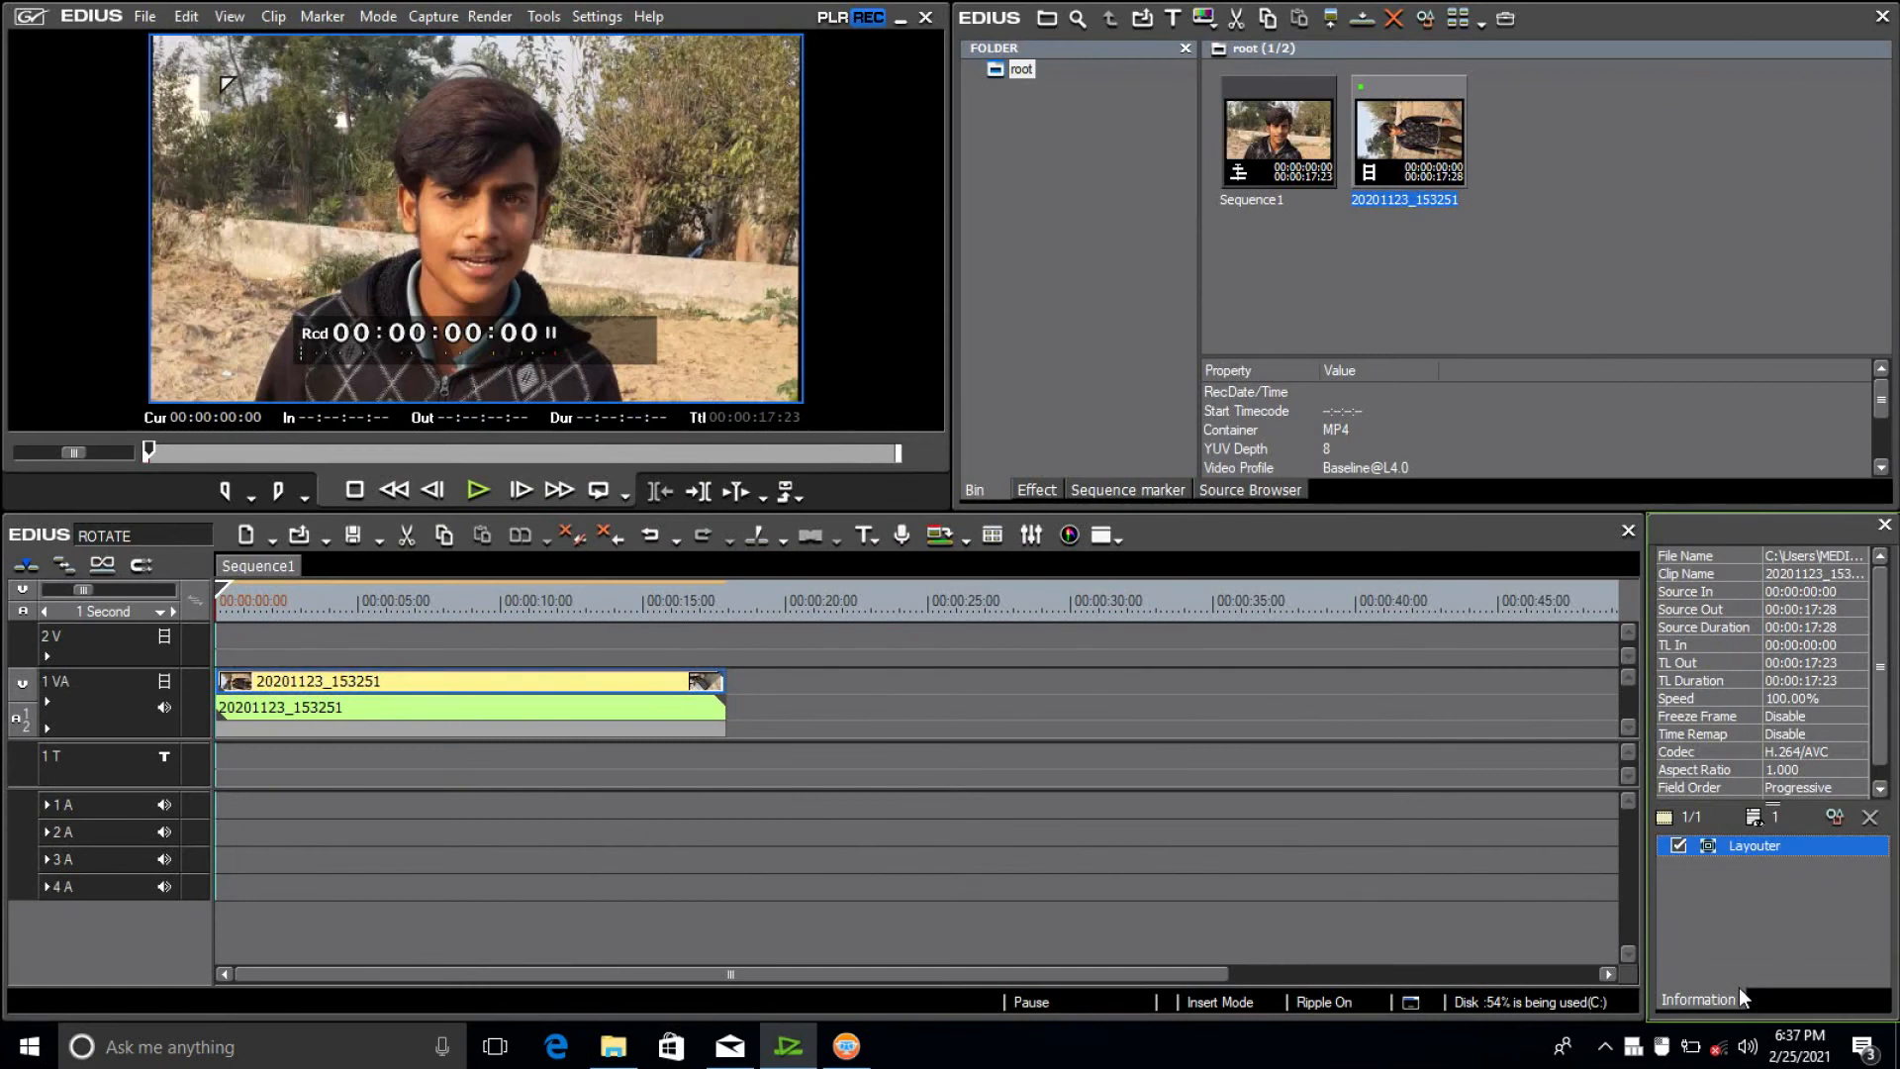
Play the sequence through, and replay it from the start to check the rotated clip, pausing near the end.
key(space)
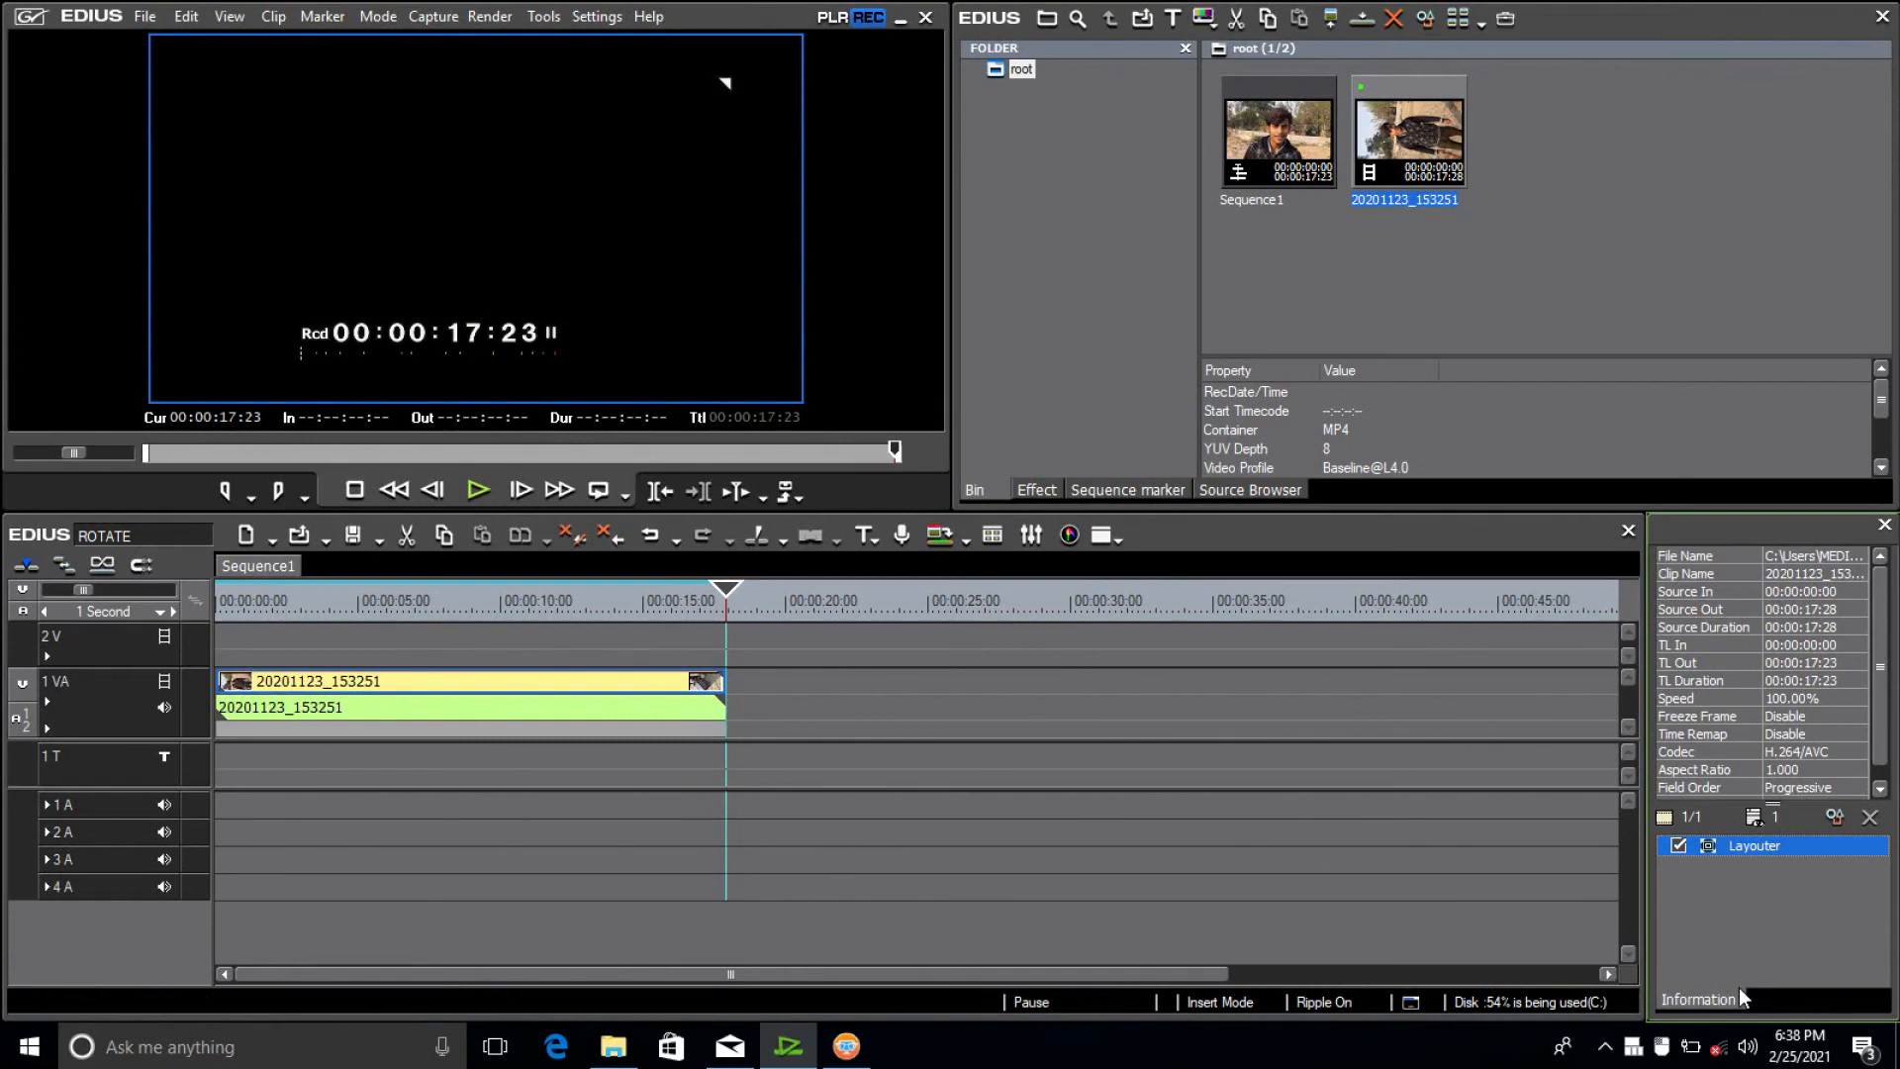
key(Home)
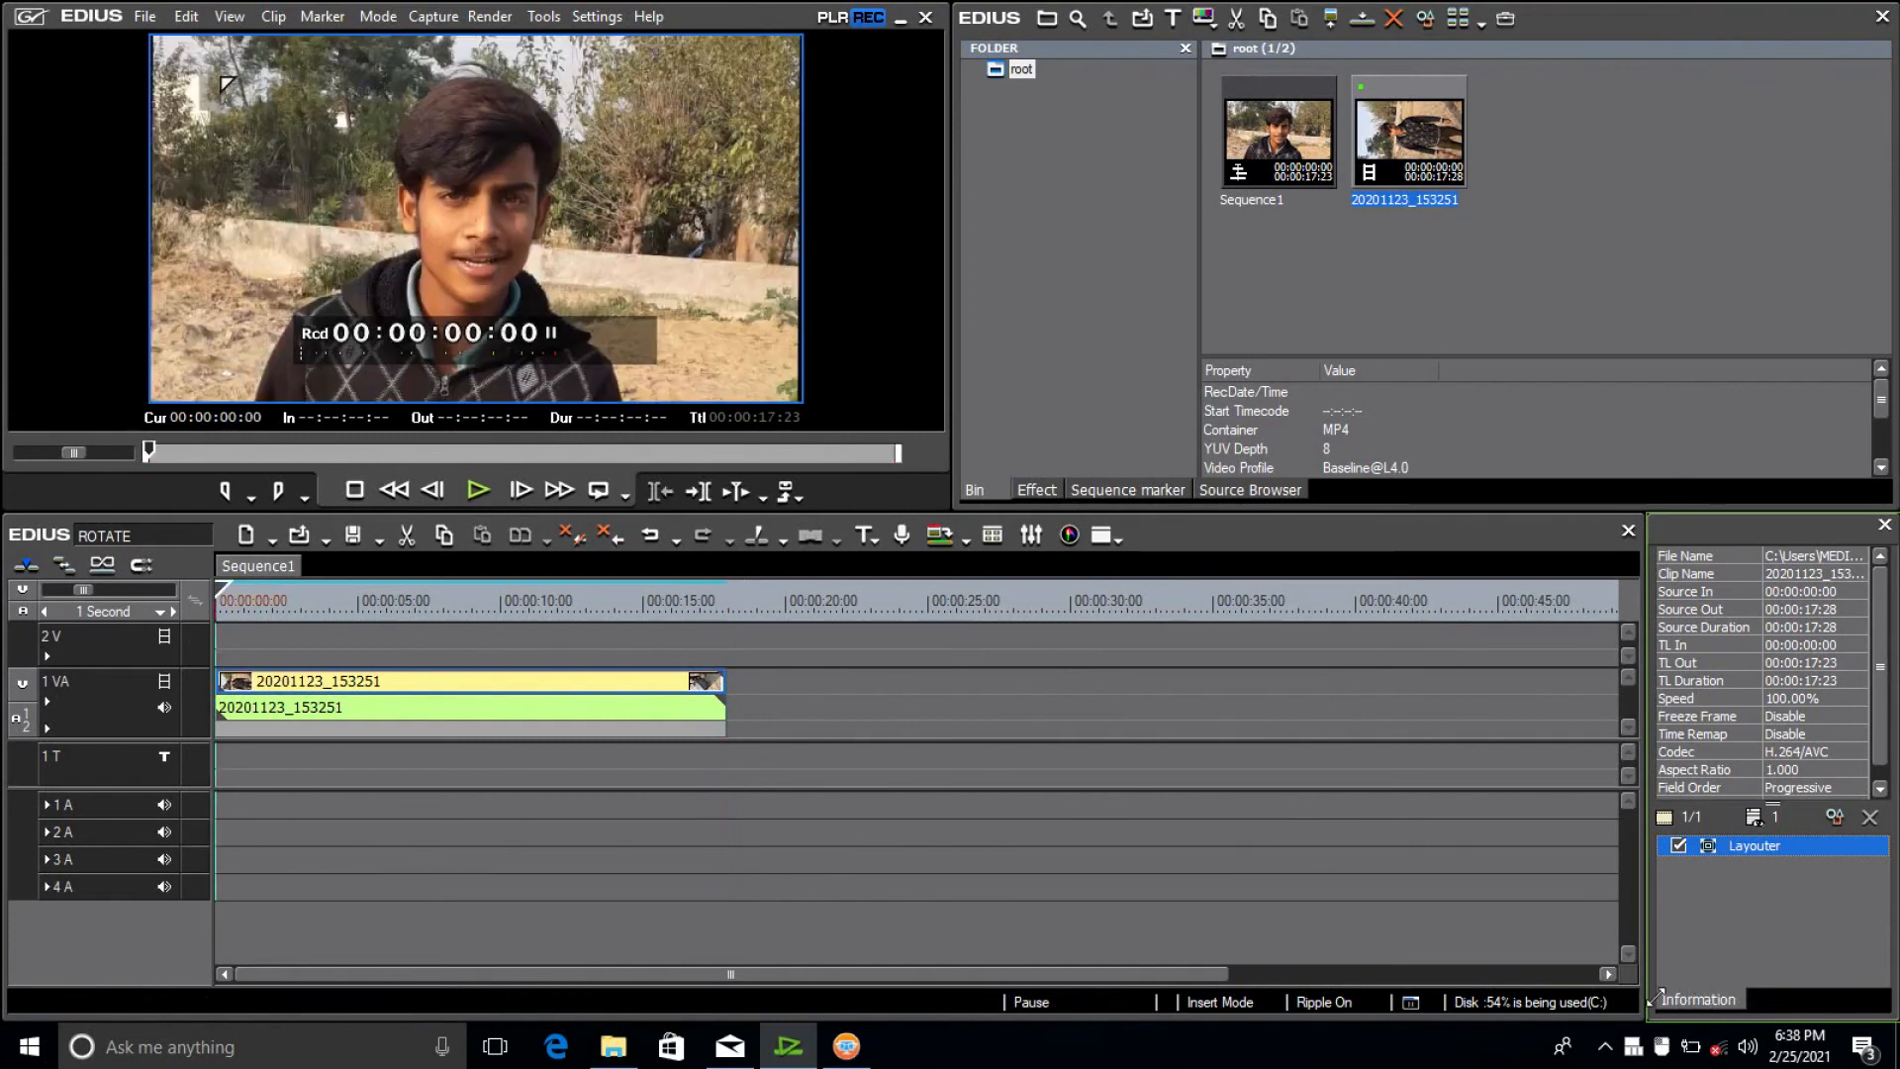
key(space)
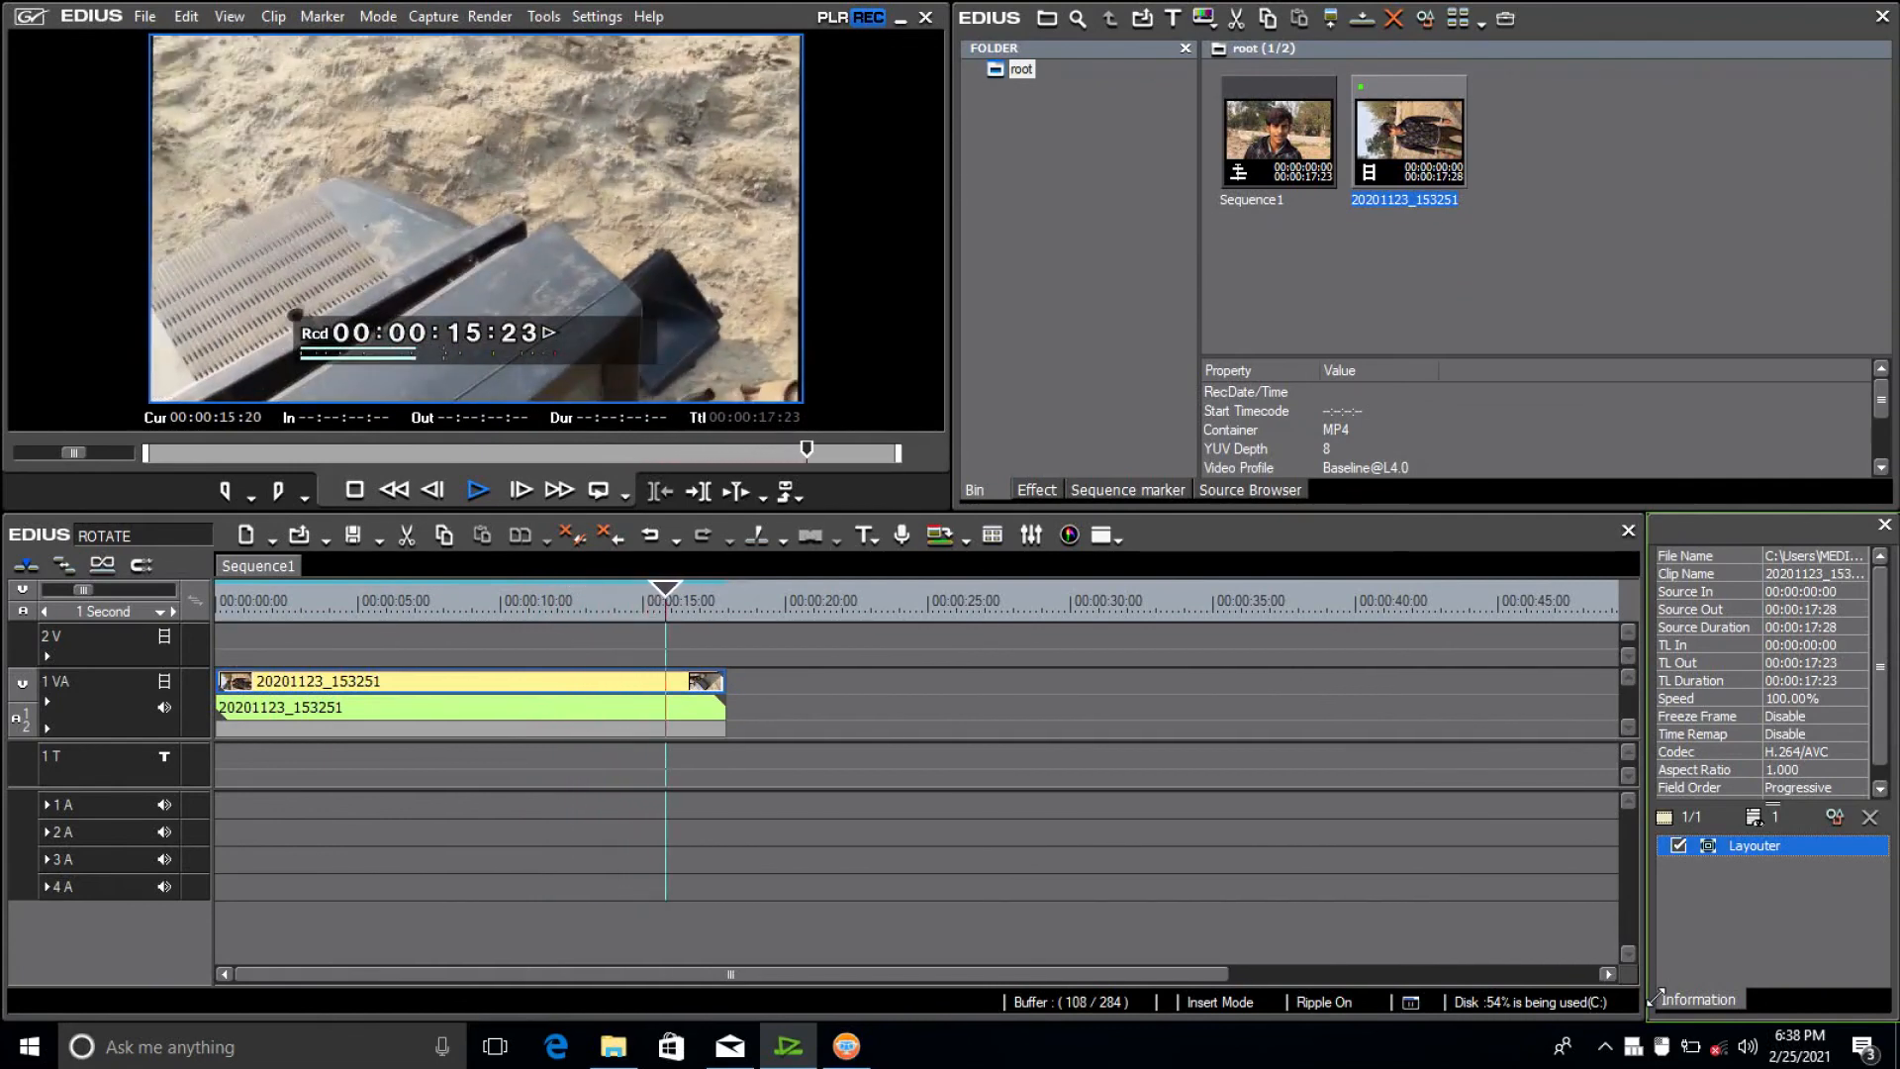
key(space)
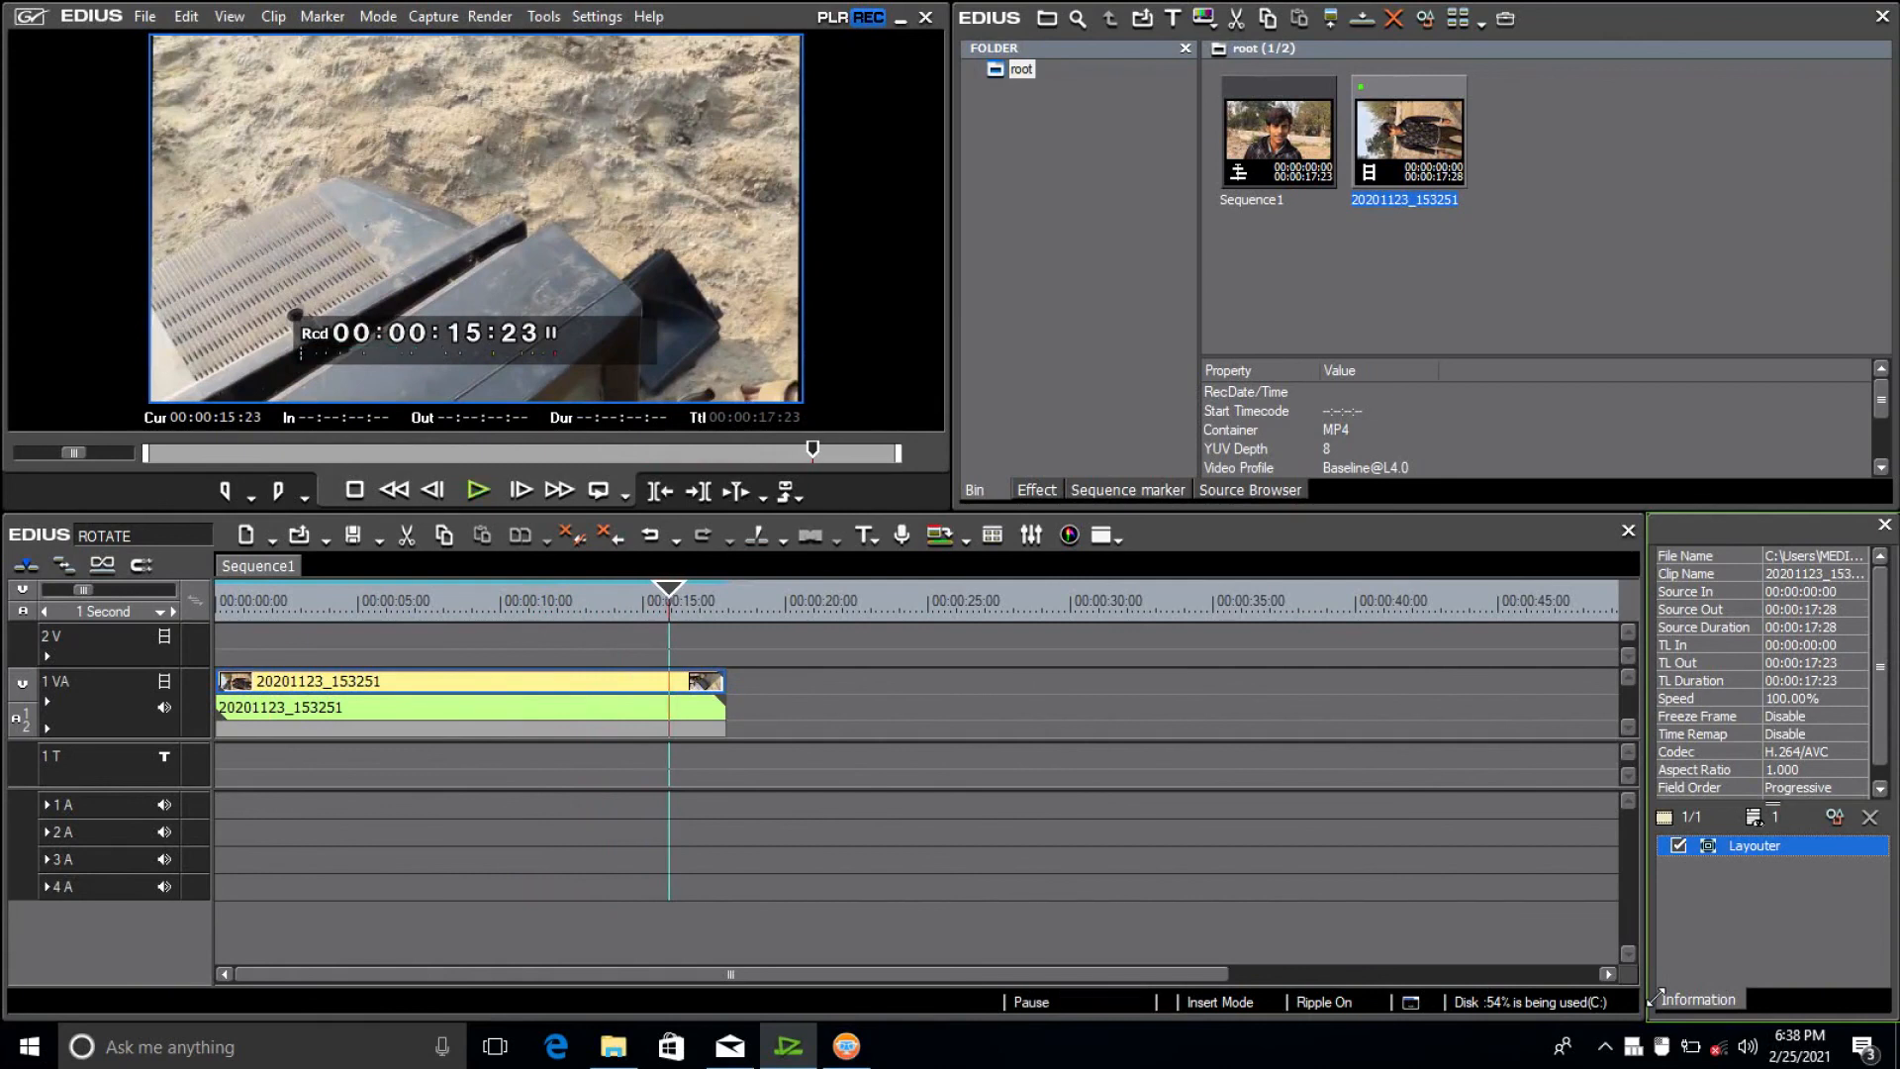